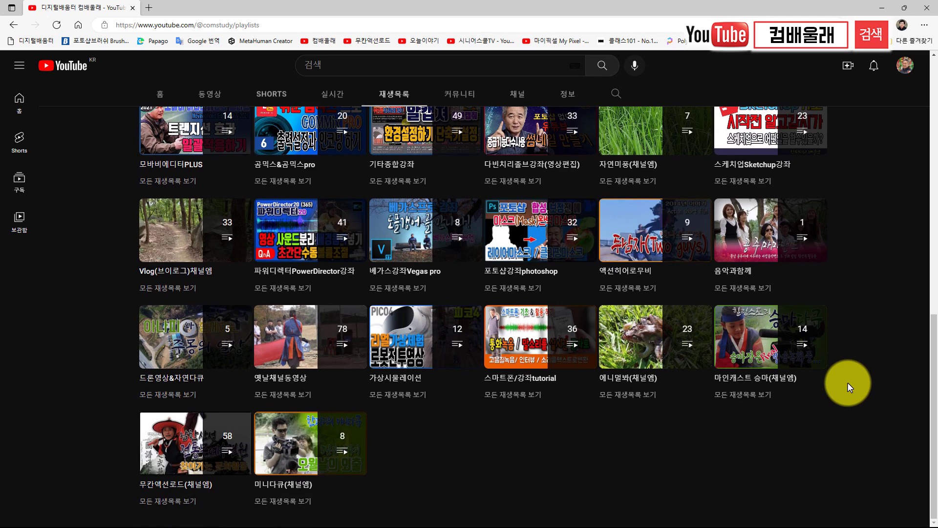
Step: Browse the channel's playlists and open the 나도유튜버 playlist
scroll(847, 382, up, 10)
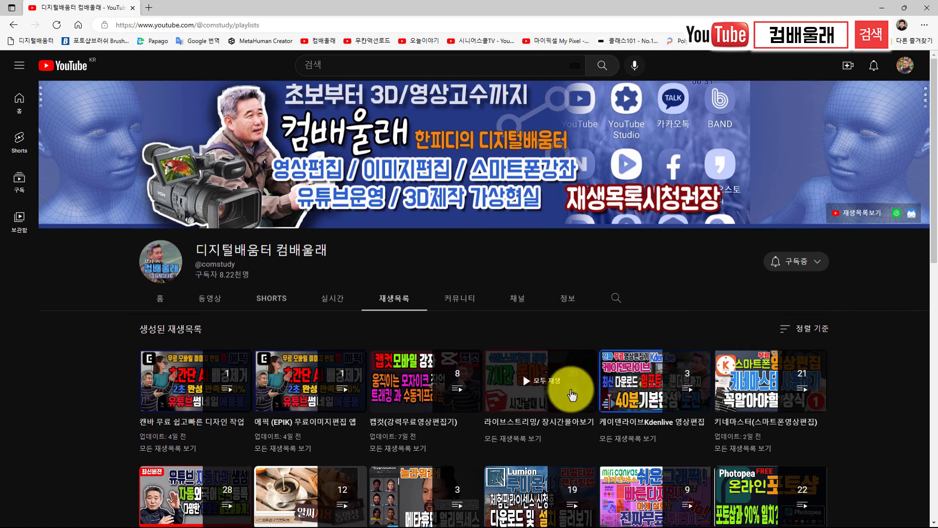
scroll(219, 309, down, 5)
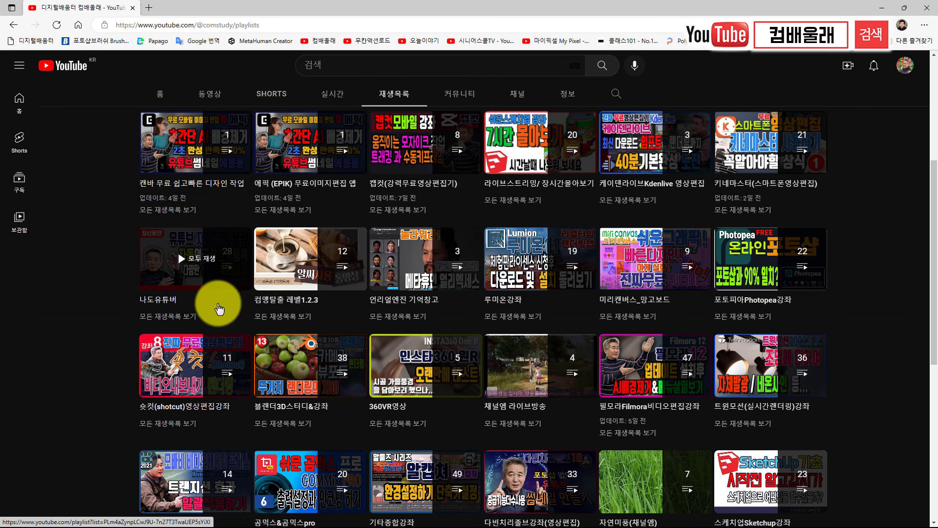
click(168, 284)
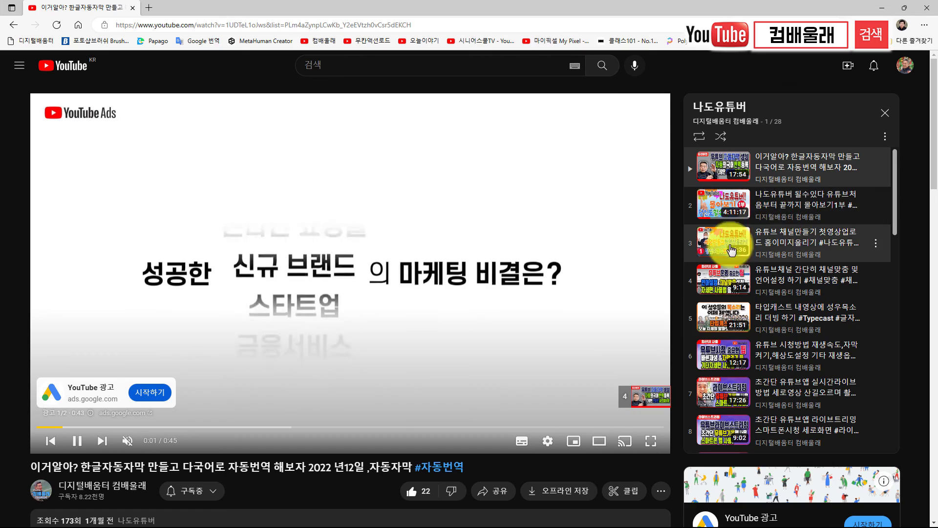
Step: Look through the playlist's videos, play the third one, and view its description and comments
scroll(748, 323, down, 15)
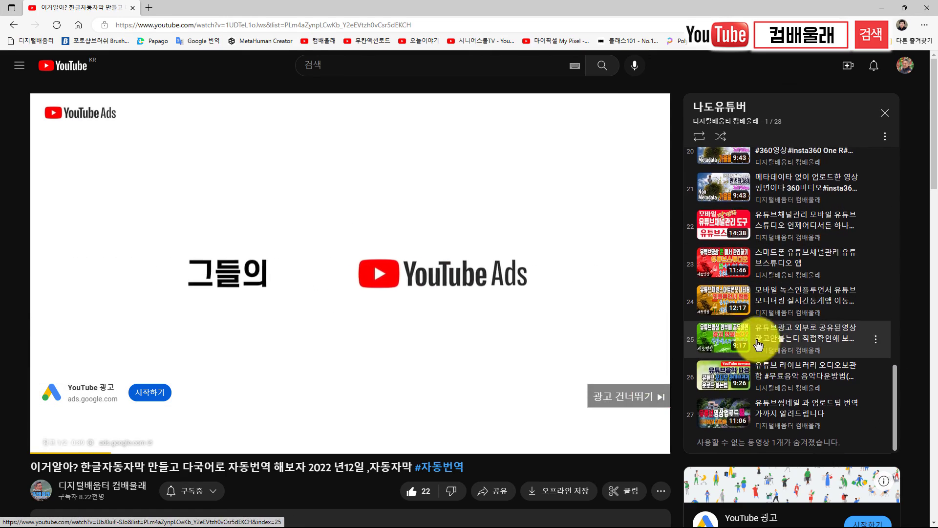
scroll(762, 318, up, 15)
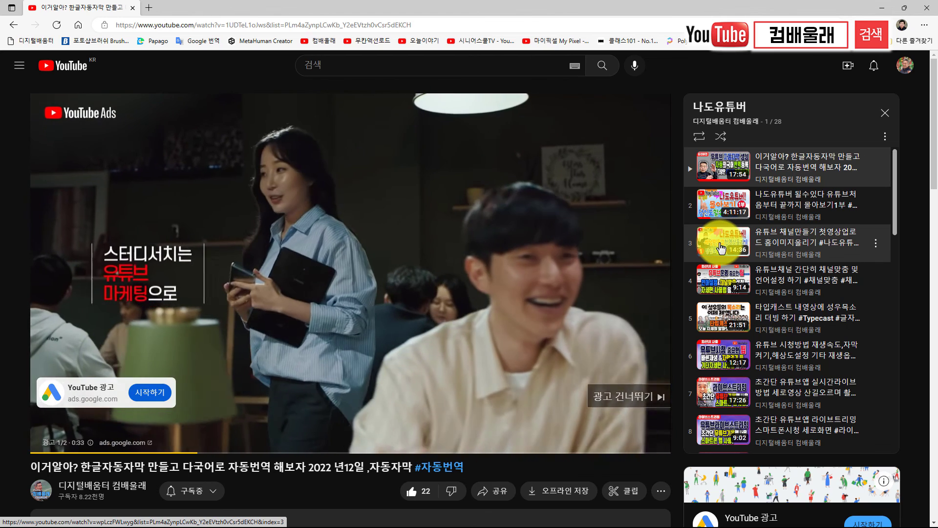
click(721, 247)
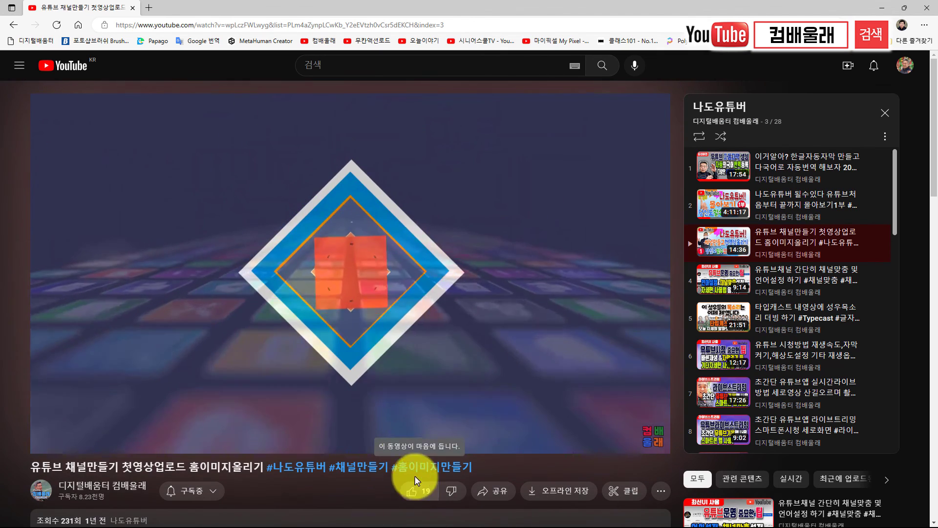
scroll(378, 455, down, 5)
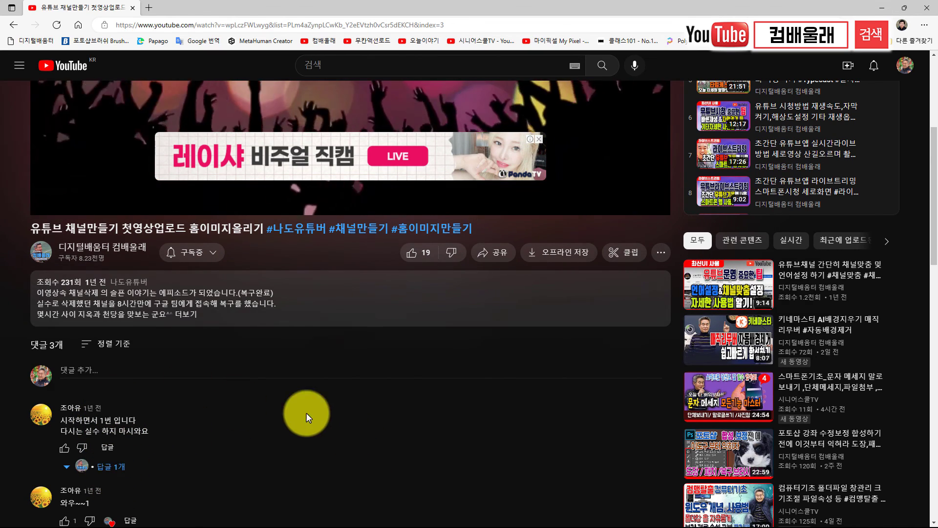
scroll(326, 419, up, 5)
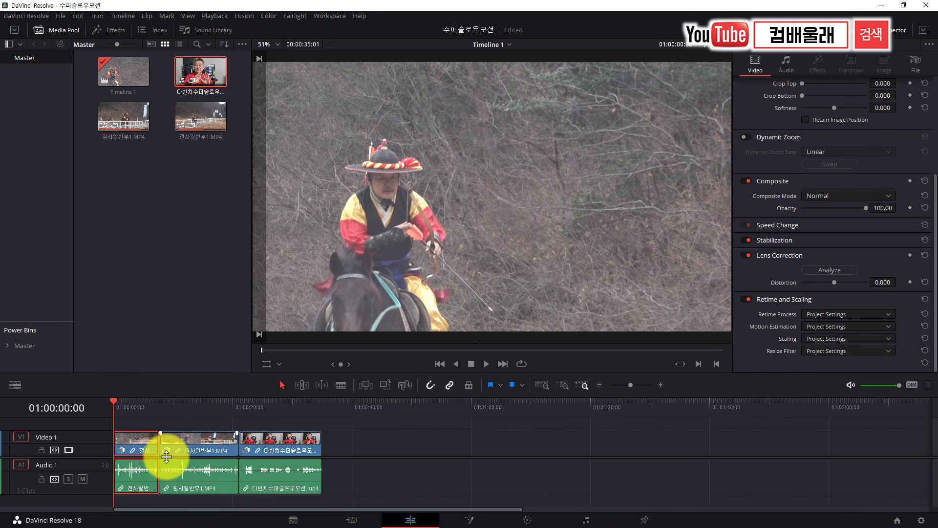
Step: Split the first timeline clip at 01:00:01:16
key(ctrl+equal)
key(ctrl+equal)
drag(113, 400, 154, 424)
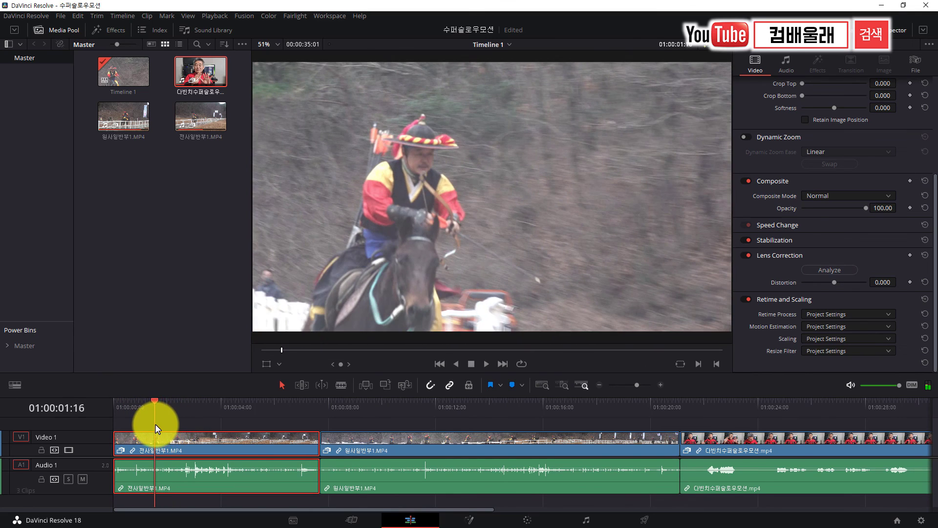
key(ctrl+backslash)
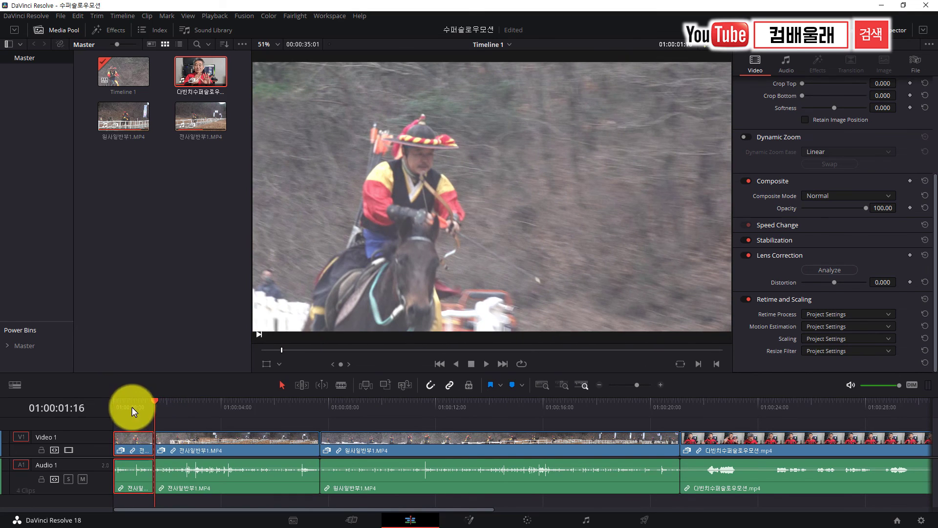
Step: Change the clip speed of the segment before the split to -38% in reverse and play it back
click(131, 406)
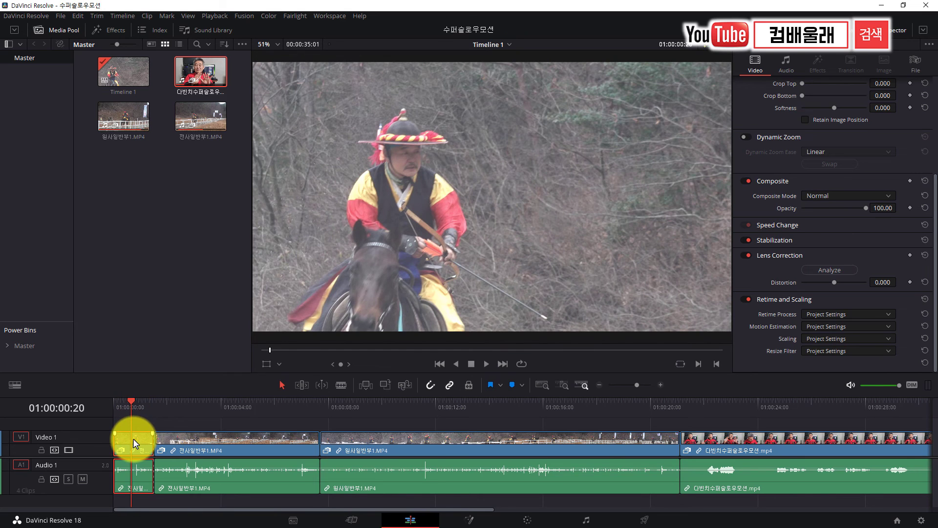
right_click(134, 438)
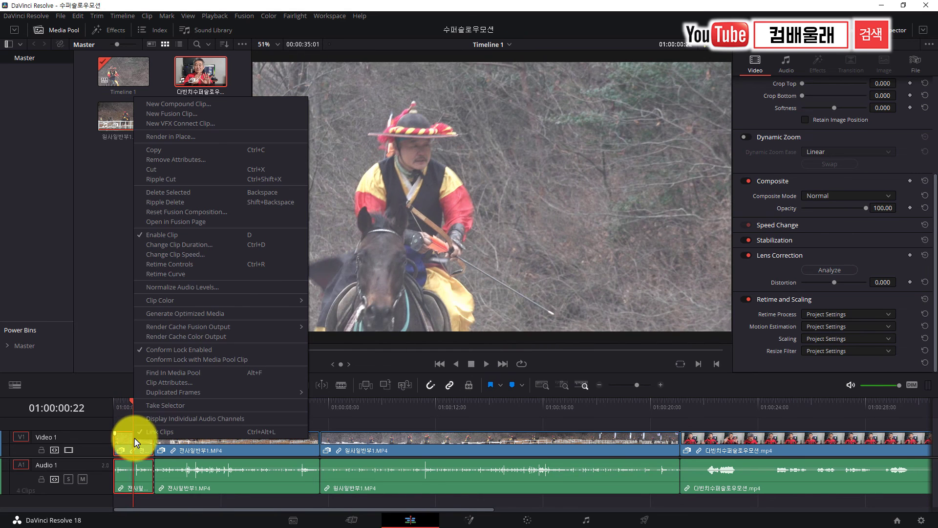
click(186, 256)
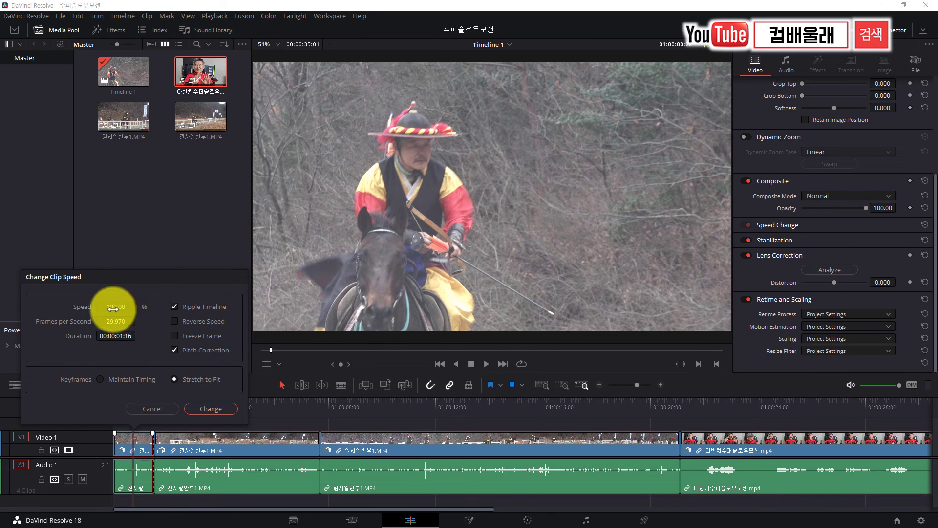
drag(113, 309, 77, 313)
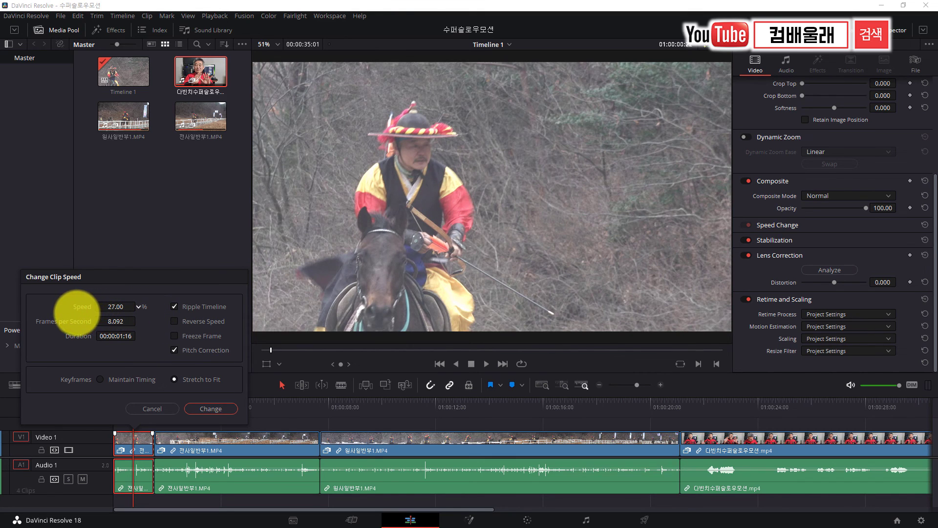
drag(125, 311, 100, 307)
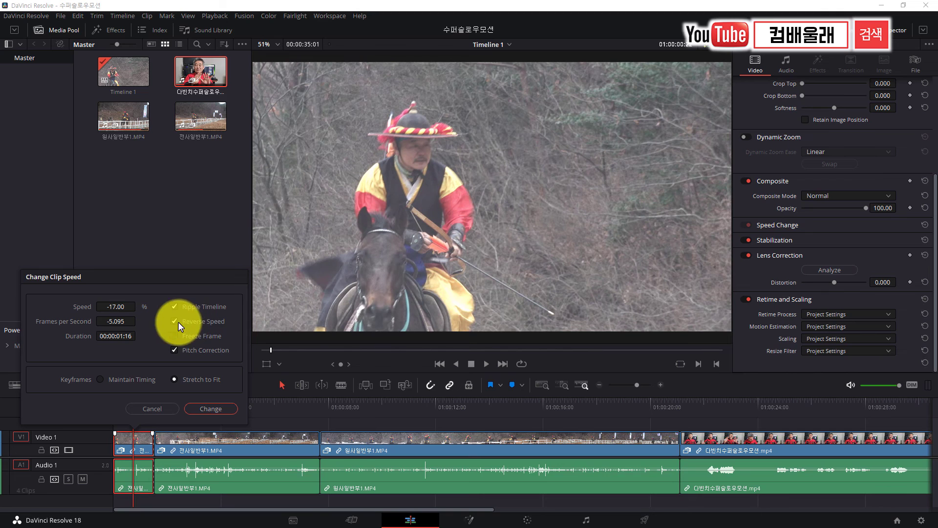
drag(117, 308, 108, 310)
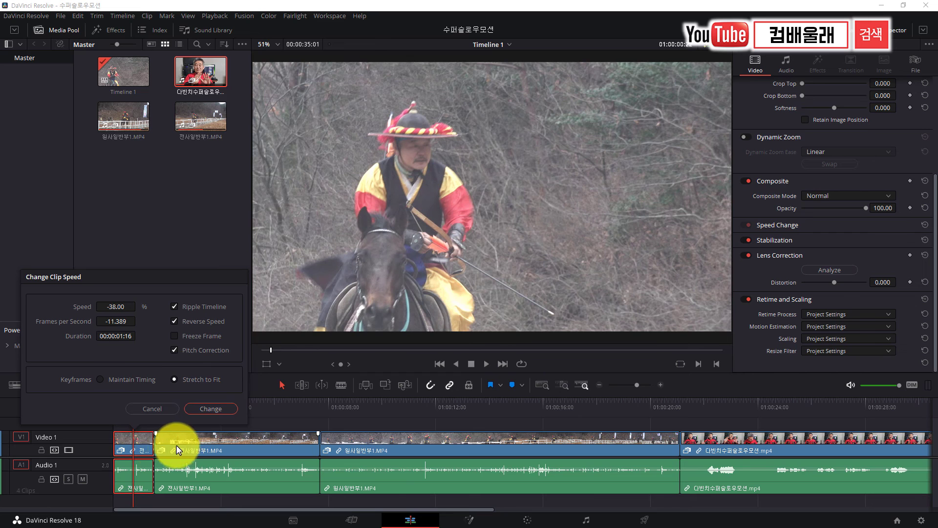
click(200, 408)
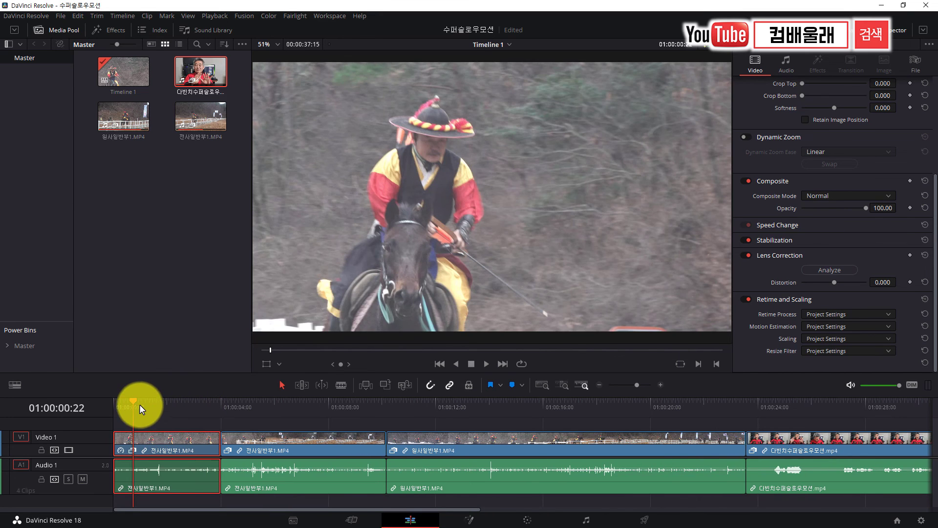
key(space)
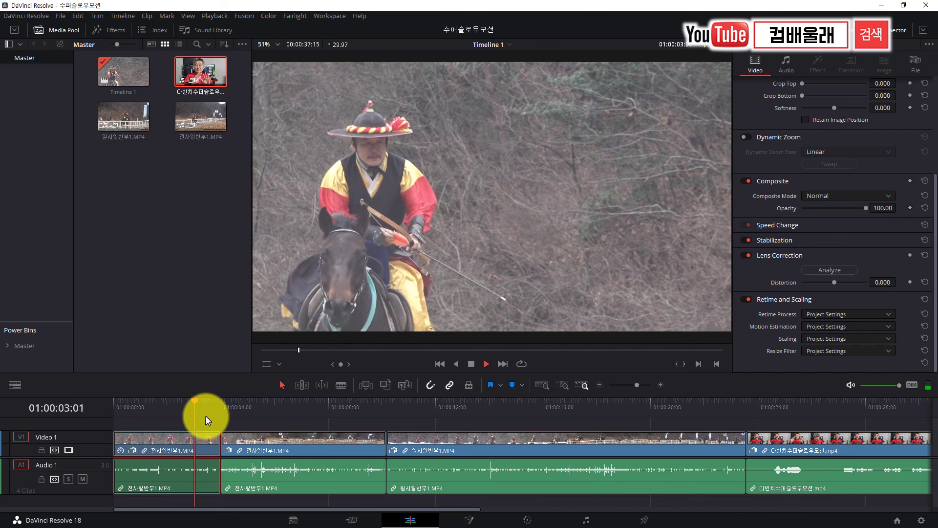
key(space)
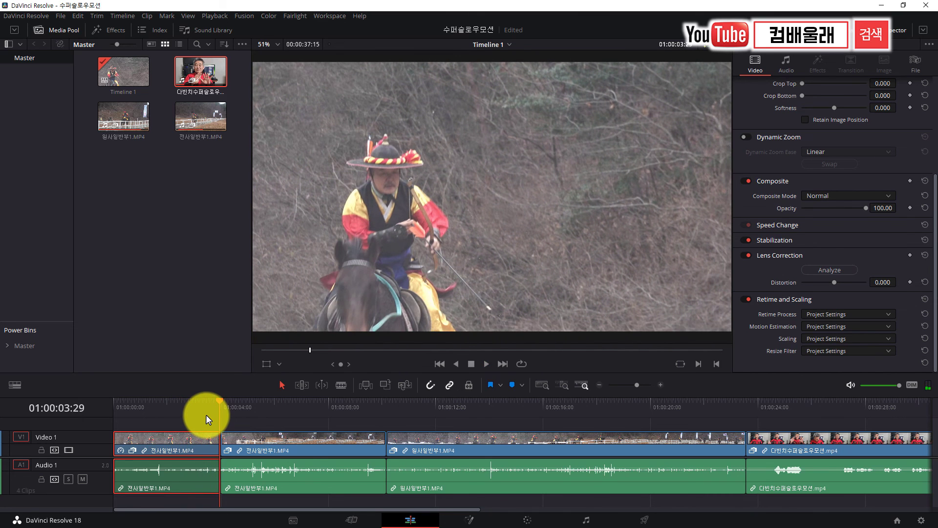
Step: Undo the reverse speed change and the split of the first clip
key(ctrl+z)
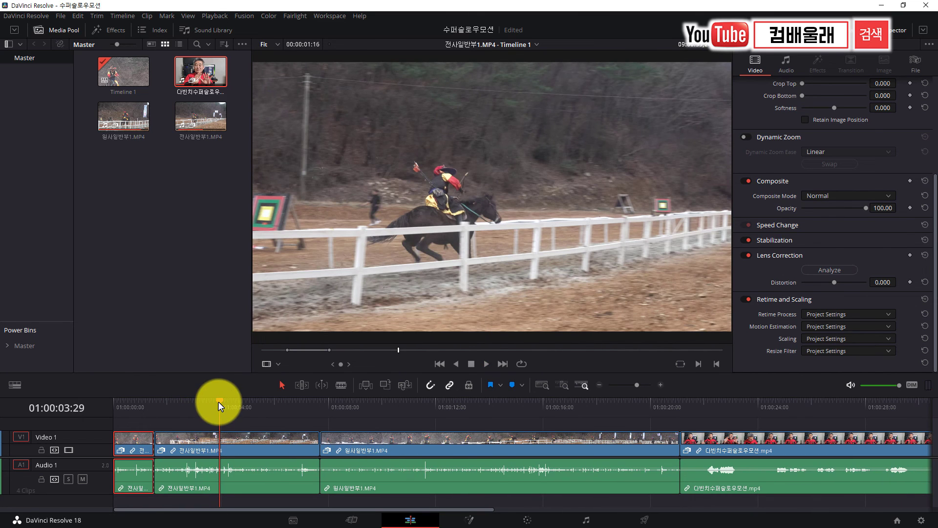
click(203, 437)
drag(218, 403, 137, 411)
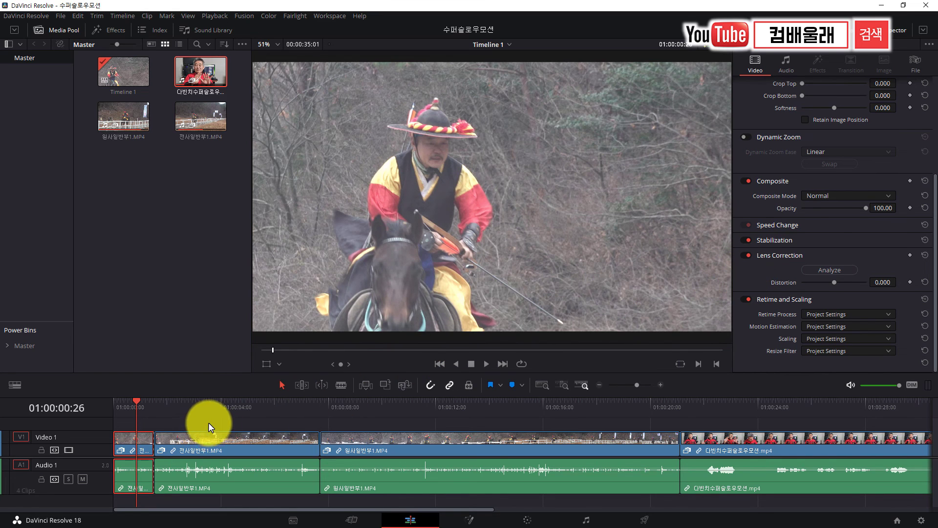
key(ctrl+z)
Step: Split the first timeline clip at 01:00:01:23
drag(136, 404, 151, 426)
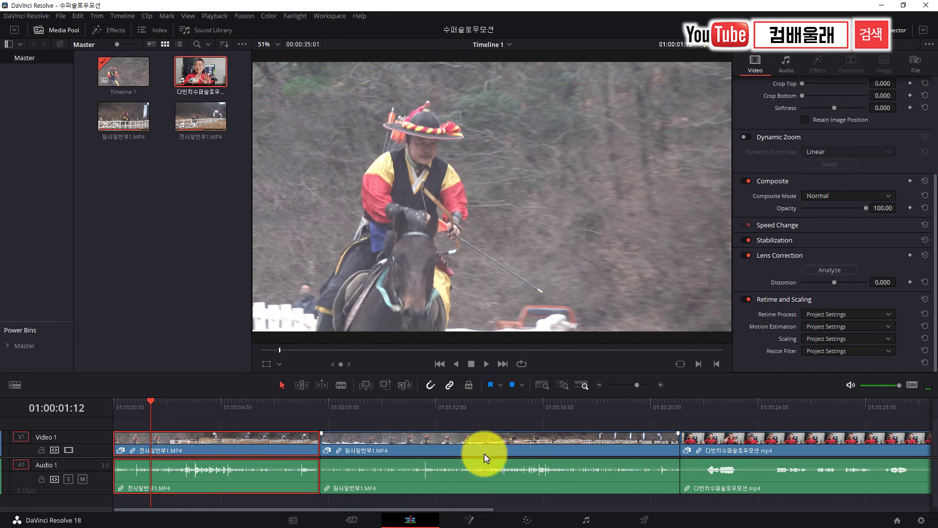
drag(151, 400, 160, 423)
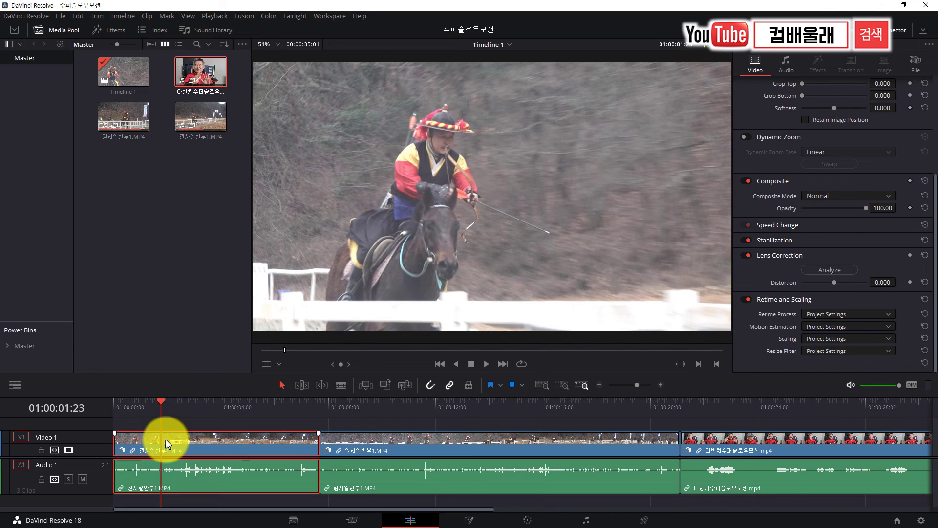
key(ctrl+b)
Step: Set the clip speed of the segment before the split to 248% and play the timeline from its start
right_click(140, 437)
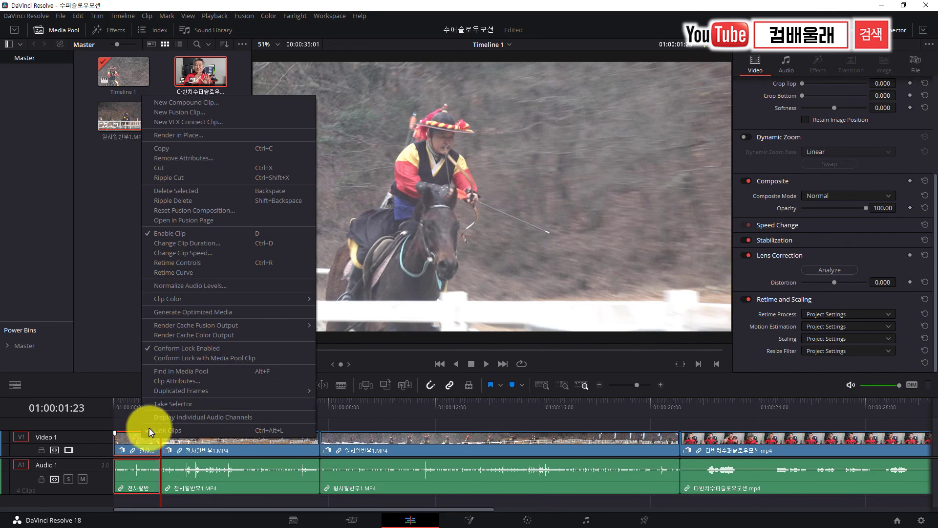
click(196, 254)
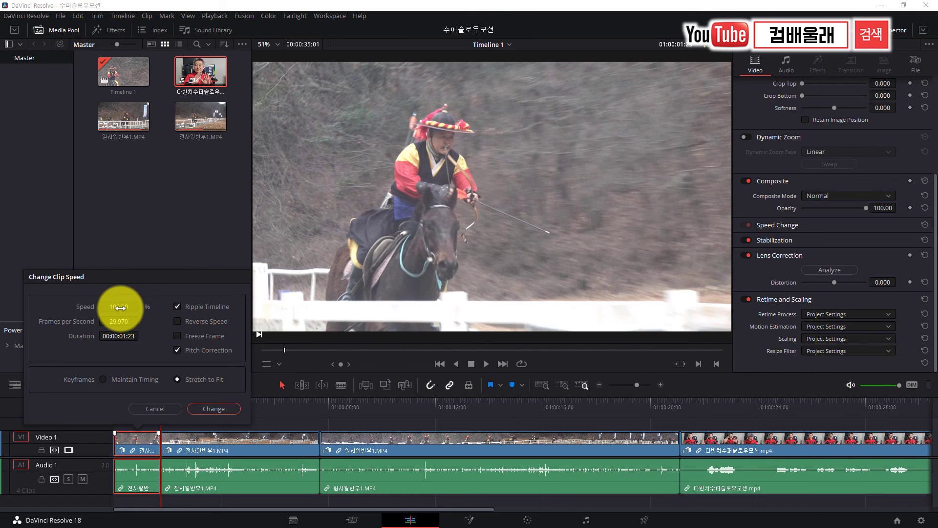
drag(120, 307, 193, 311)
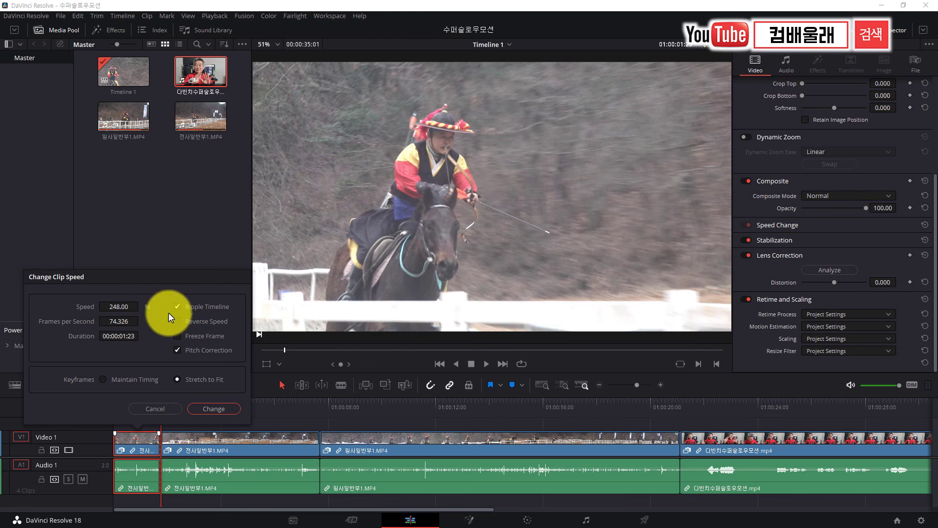
click(212, 409)
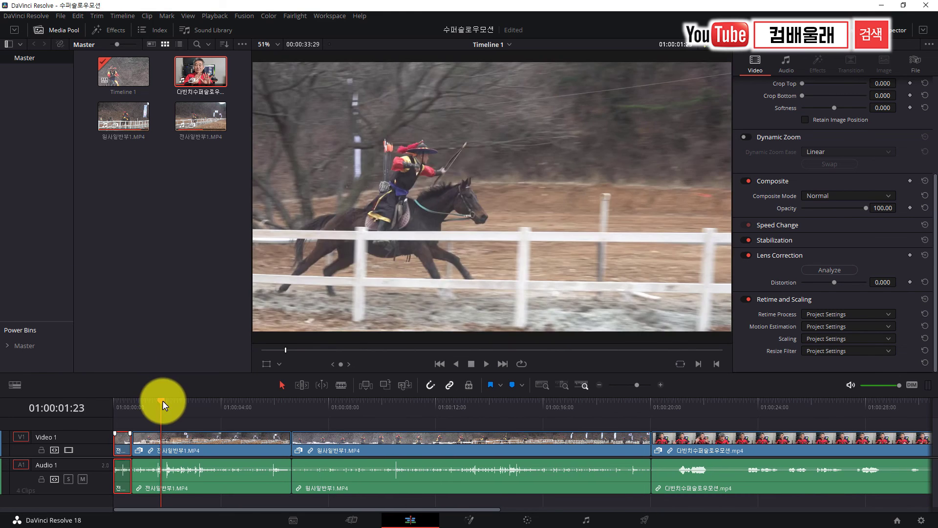
click(115, 404)
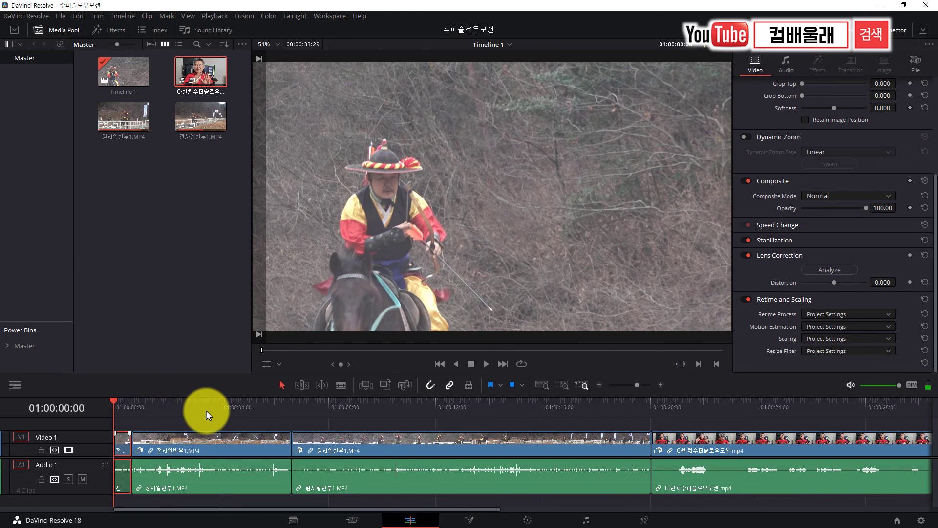
key(space)
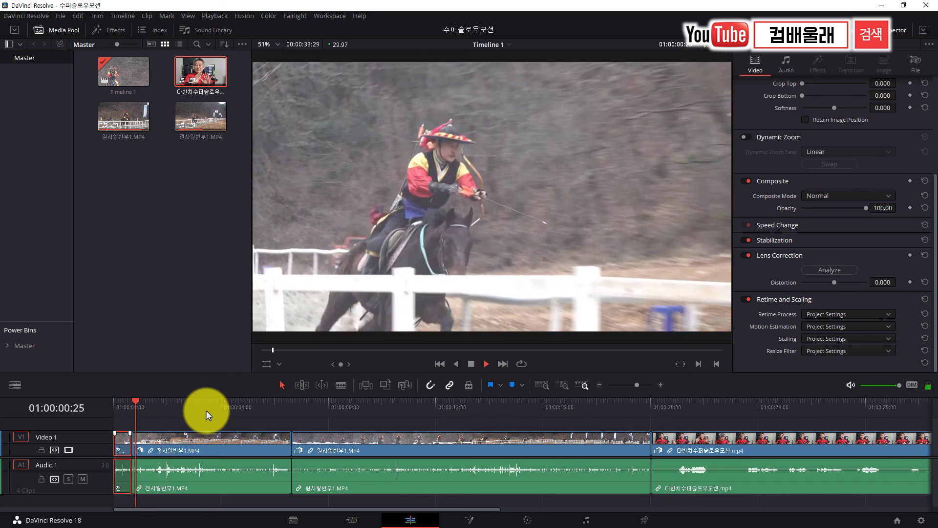
key(space)
Step: Split the second timeline clip at 01:00:02:12 and set the clip speed of the part before the cut to 50%
drag(157, 402, 178, 403)
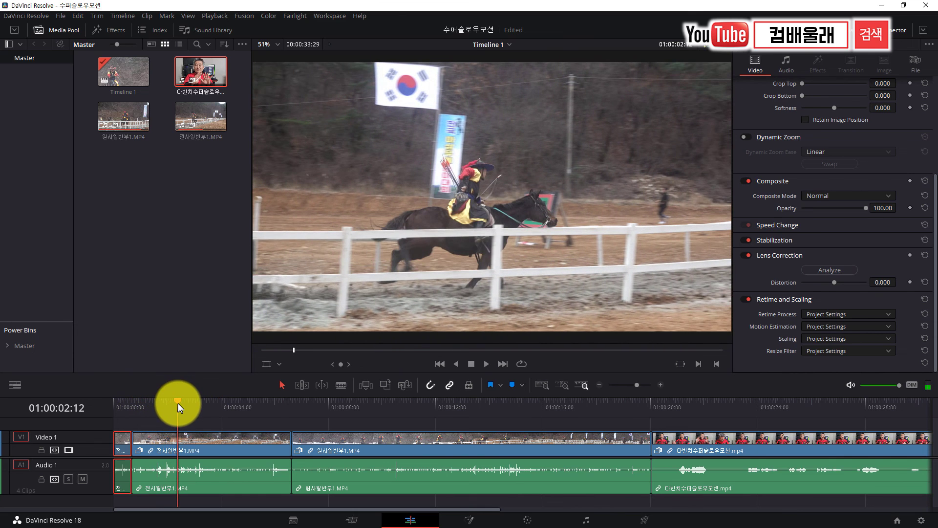
key(ctrl+b)
click(156, 443)
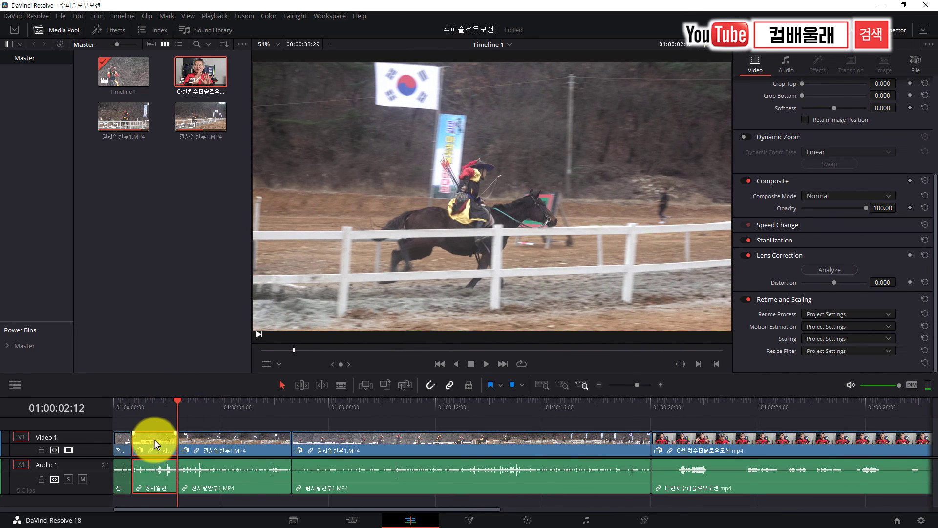
right_click(156, 443)
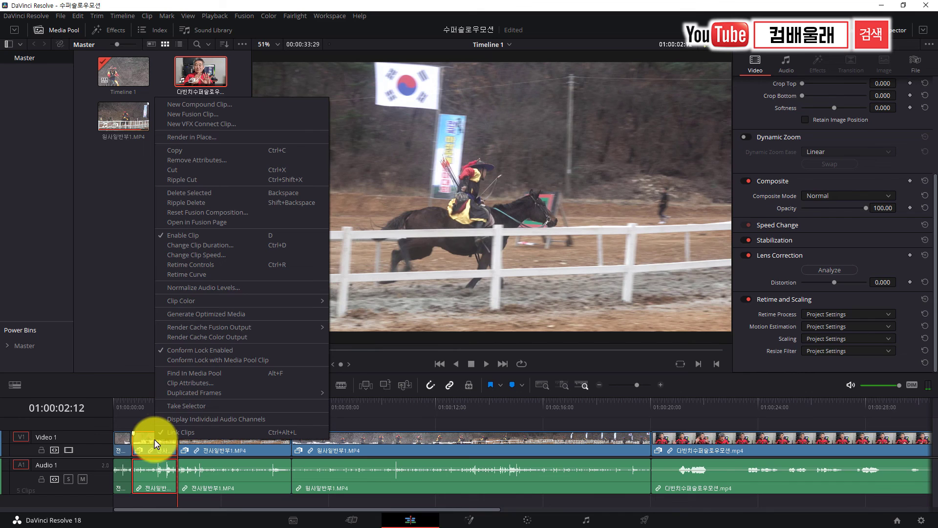
click(204, 256)
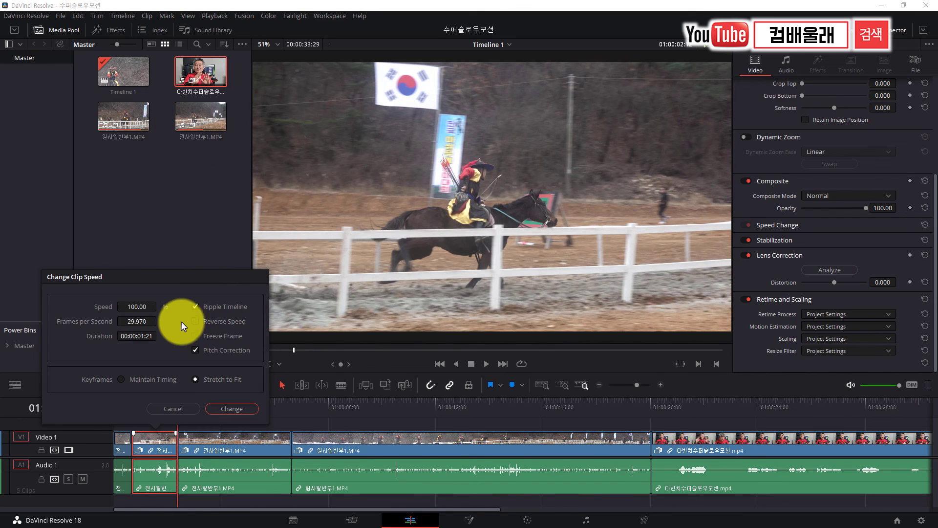
drag(136, 307, 114, 312)
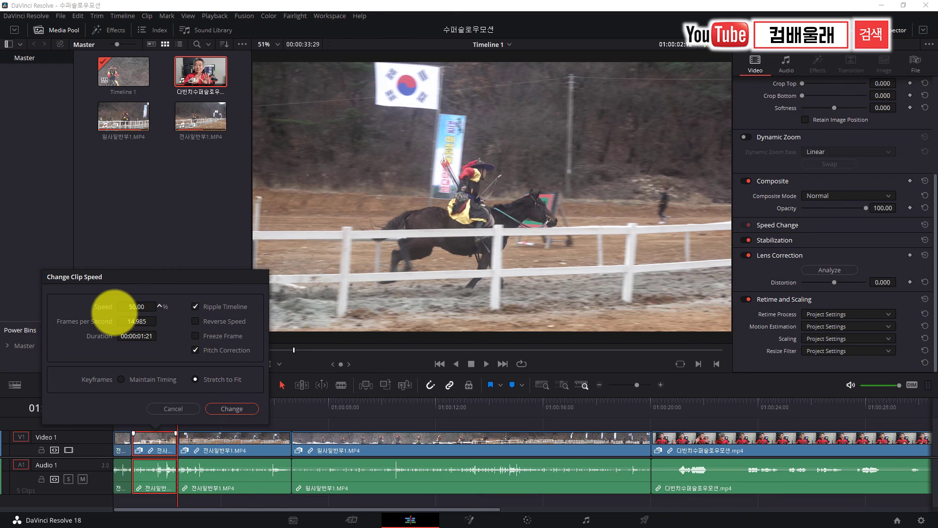
click(224, 408)
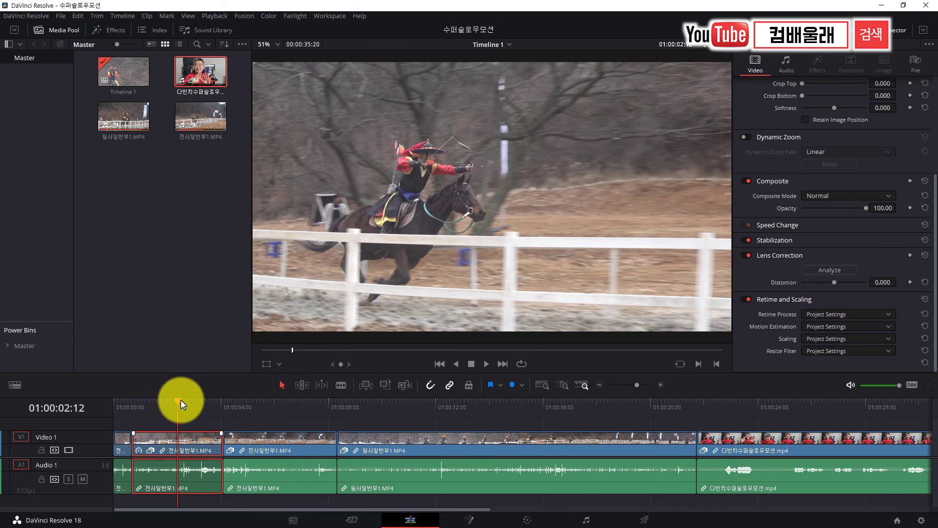
Step: Play the timeline from the start of the 50% segment at 01:00:00:21 into the following segment
drag(176, 399, 132, 404)
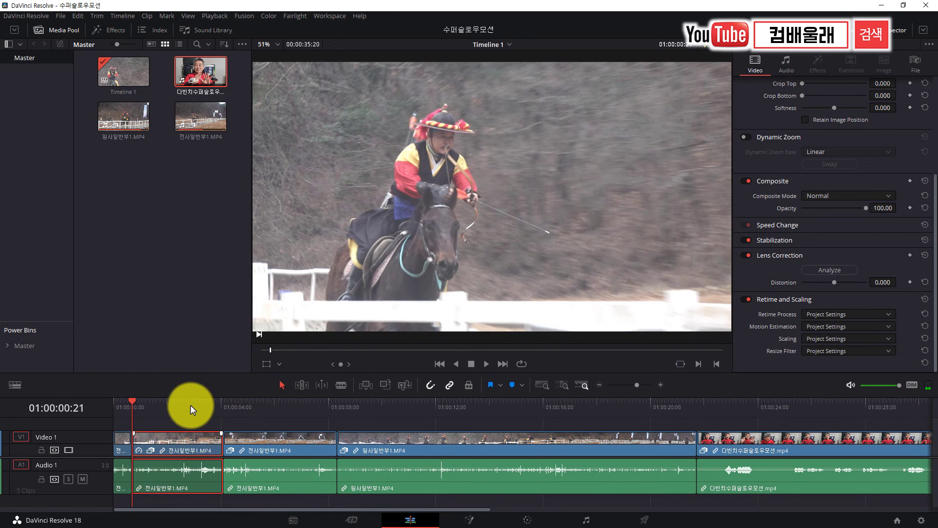
key(space)
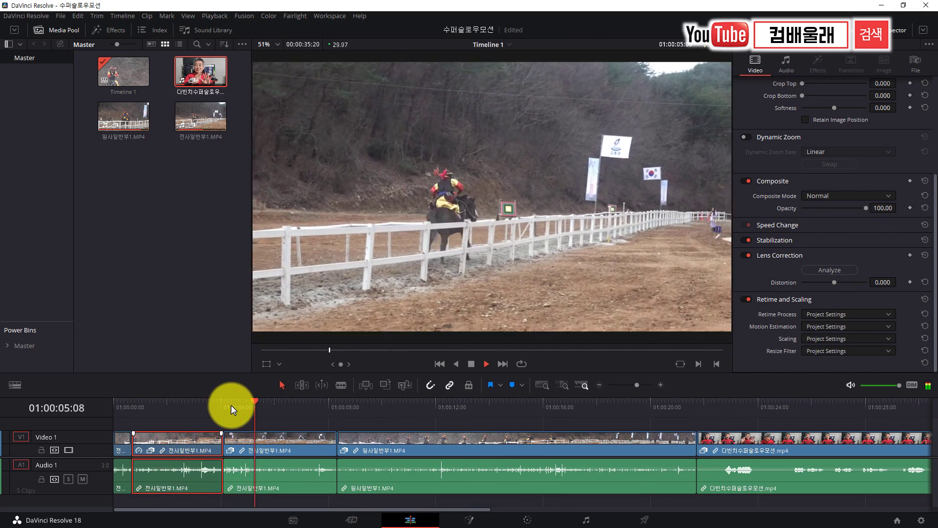
key(space)
Step: Replace the segment that follows the 50% segment with a copy of the 50% segment, placed at 01:00:04:03
click(288, 439)
key(BackSpace)
click(174, 437)
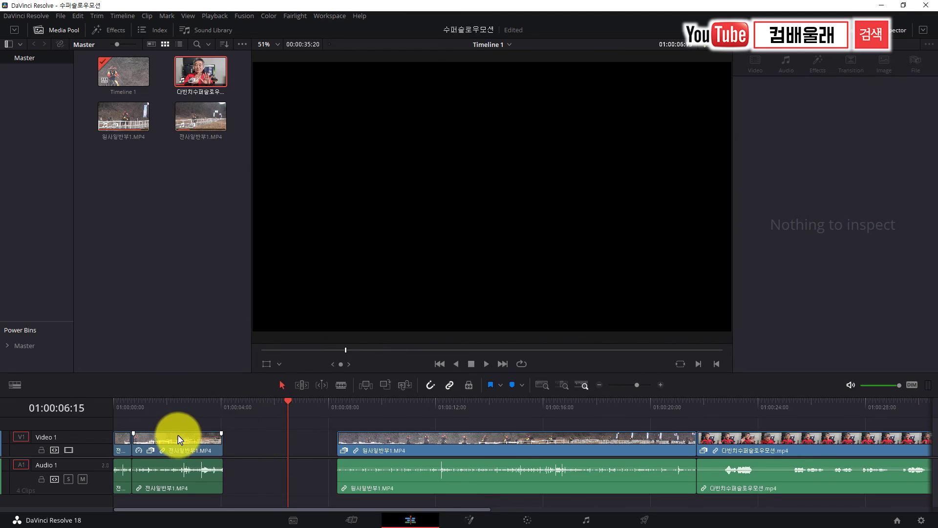
click(224, 407)
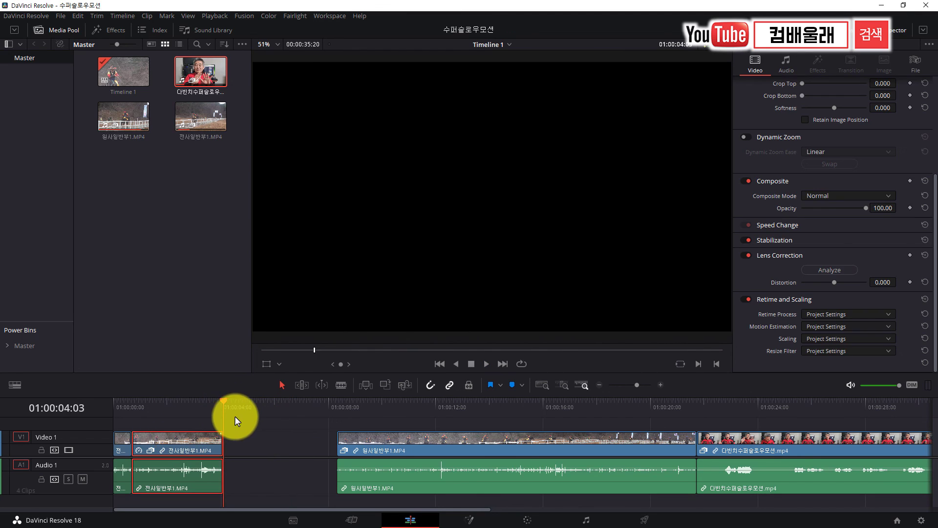
key(ctrl+v)
Step: Set the pasted segment's clip speed to 10% with Ripple Timeline and Pitch Correction enabled
click(256, 422)
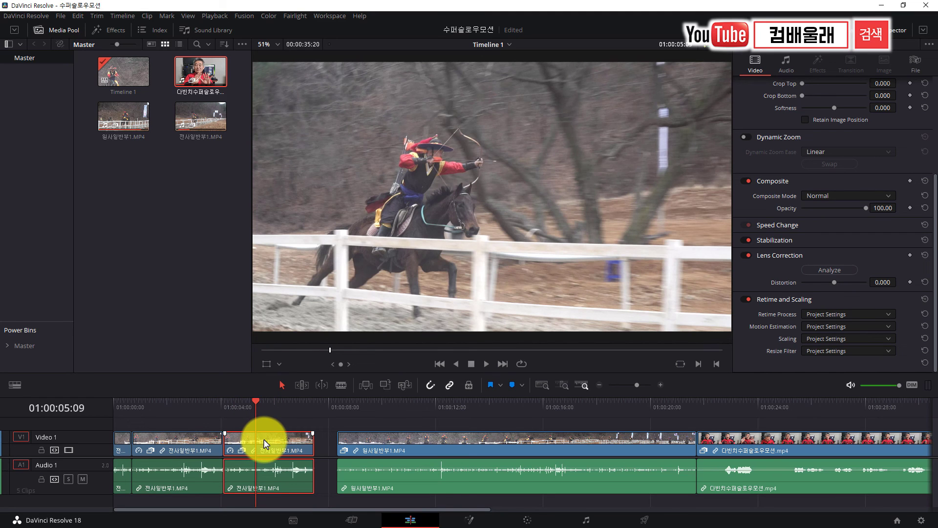
right_click(264, 444)
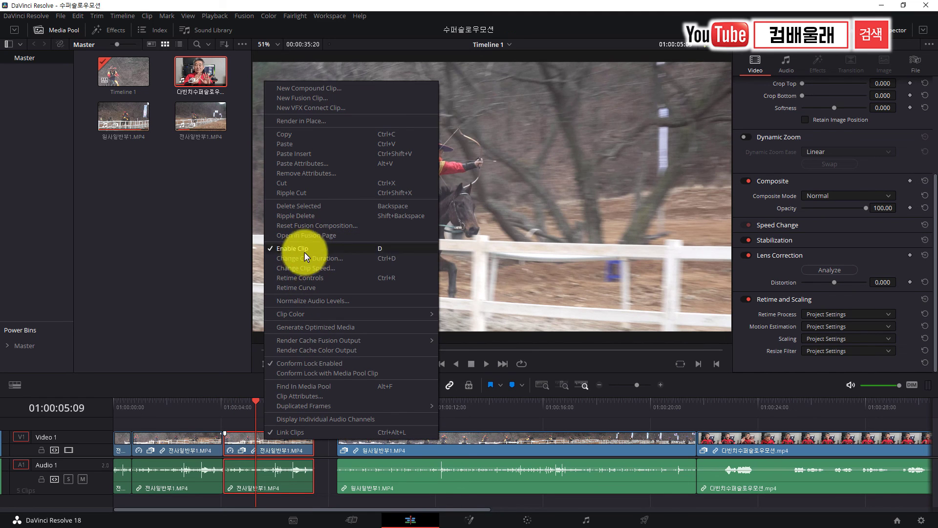
click(311, 268)
mouse_move(251, 310)
mouse_down()
mouse_move(261, 310)
mouse_move(240, 311)
mouse_up()
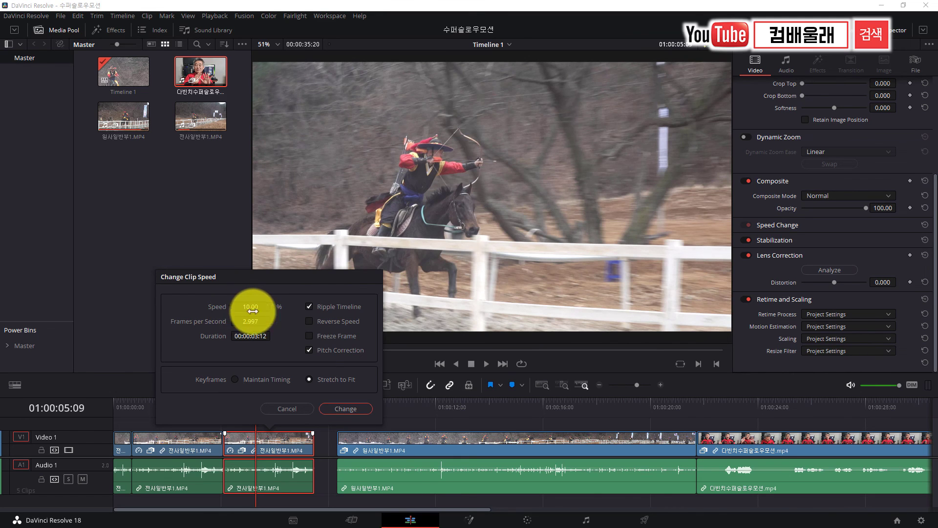
click(342, 408)
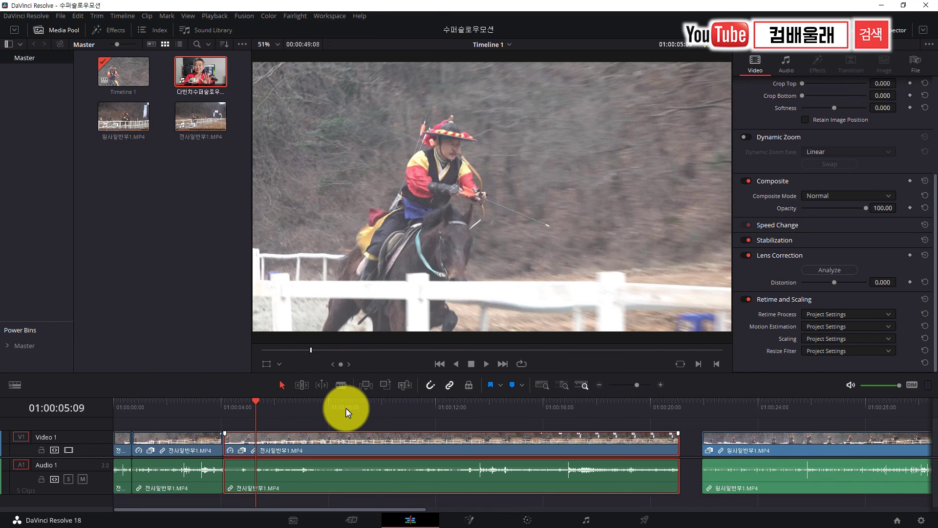
Step: Scrub and play through the 10% segment to examine its slow motion and slowed audio
click(250, 401)
drag(251, 401, 390, 405)
drag(314, 407, 225, 418)
key(space)
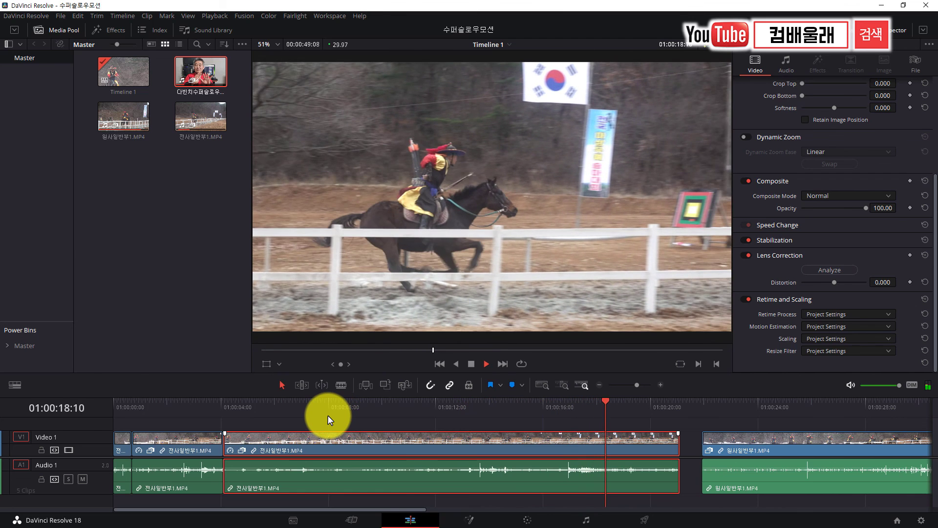
key(space)
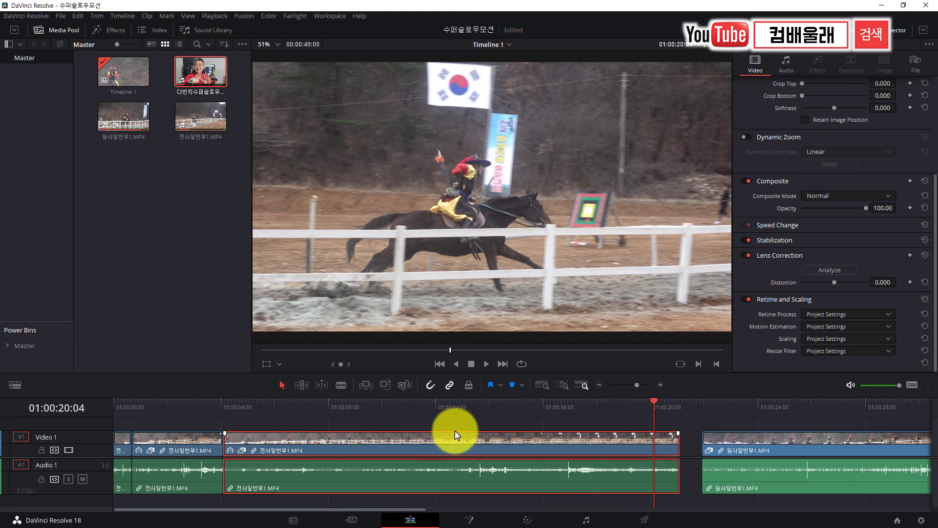
drag(645, 404, 251, 413)
key(space)
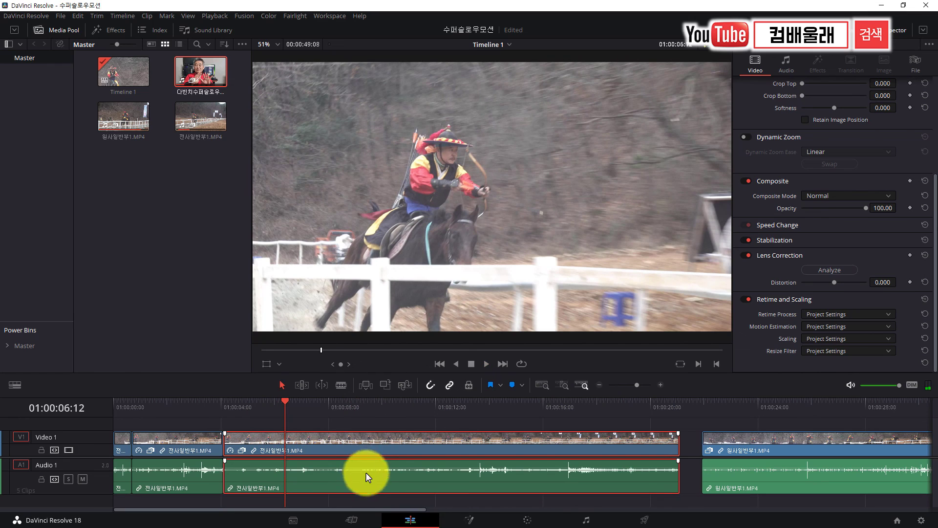
Step: Delete only the audio of the 10% segment, keeping its video, and play the segment
alt+click(370, 481)
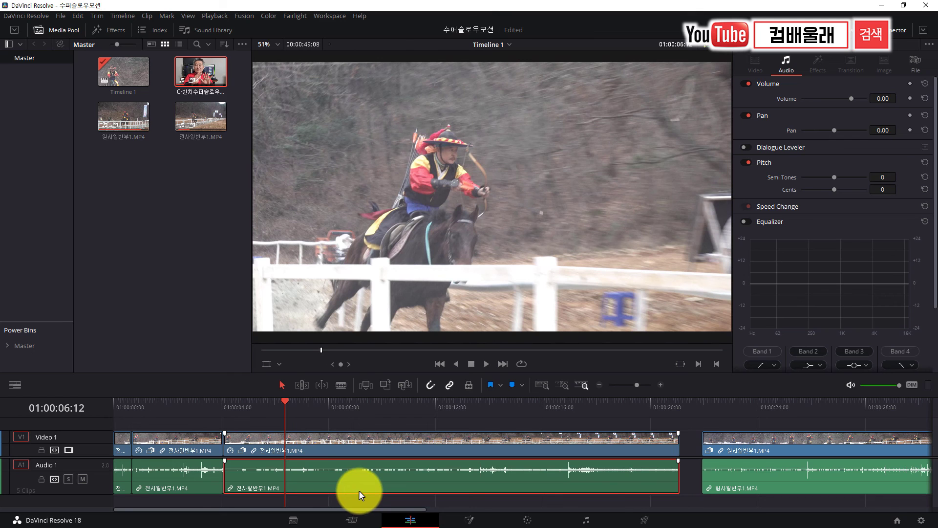
key(Delete)
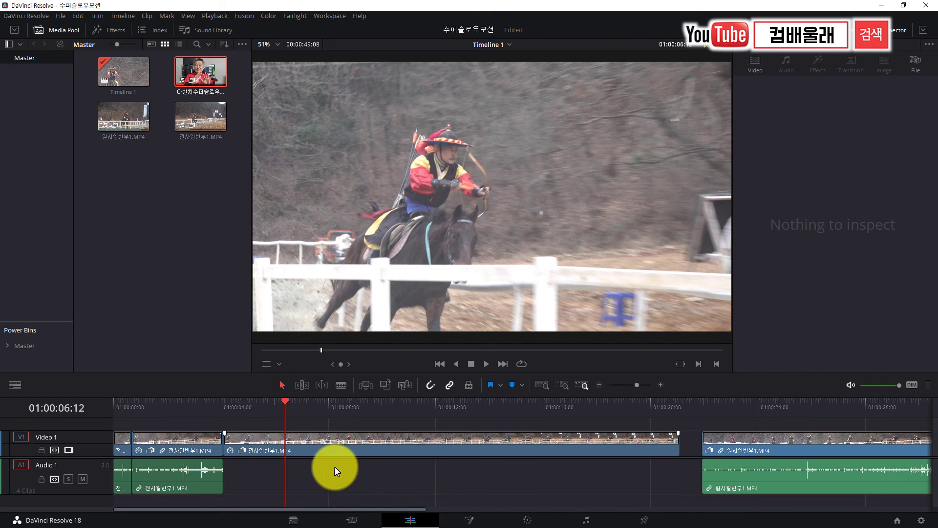
key(space)
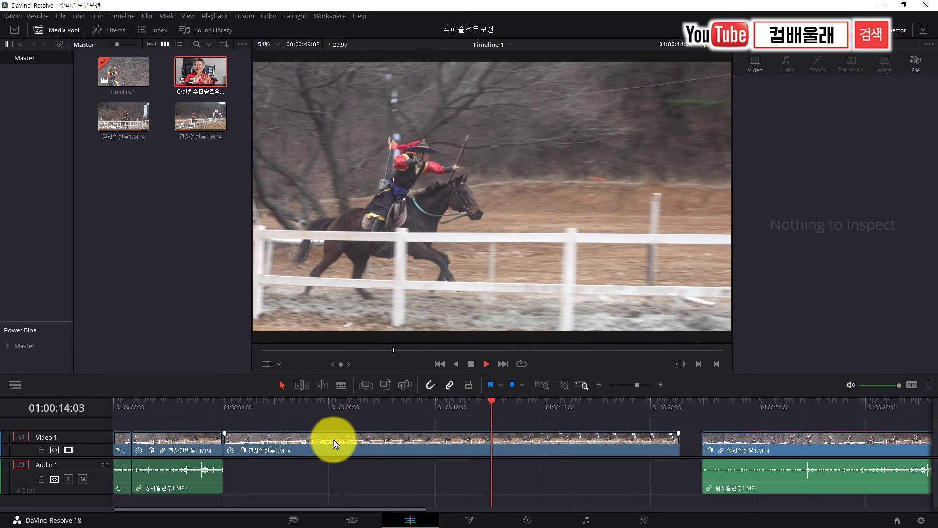
key(space)
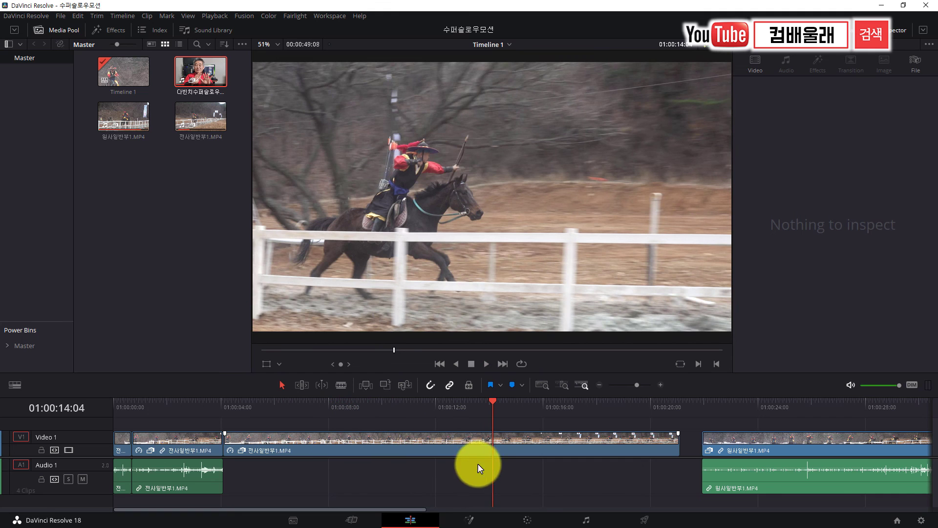
Step: Select the 10% video segment and play it again to check how smooth the motion is
drag(492, 402, 343, 437)
click(343, 438)
key(space)
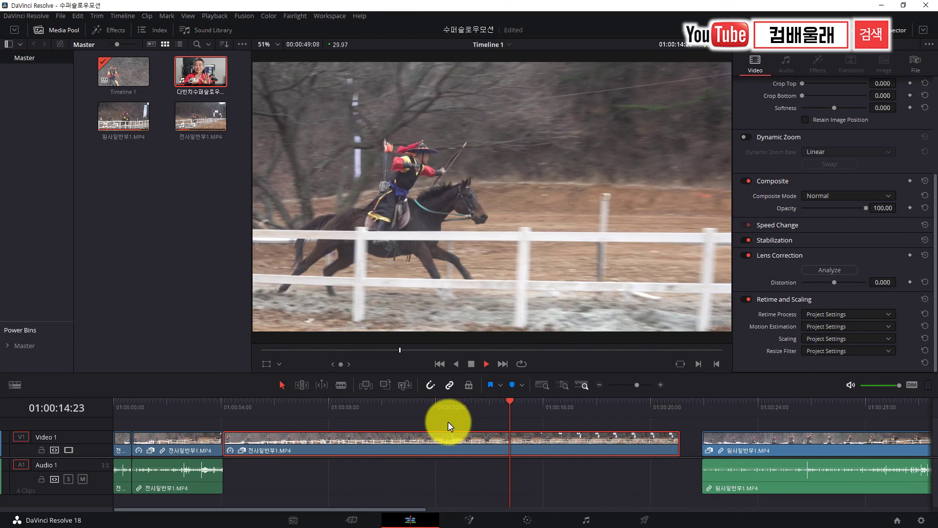
key(space)
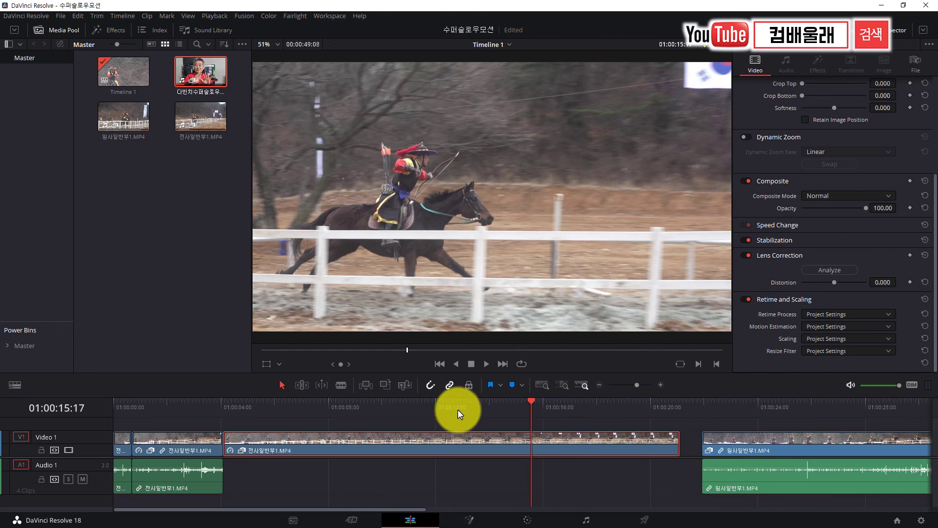
Step: Set the 10% segment's Retime Process to Optical Flow and its Motion Estimation to Standard Better
drag(530, 399, 343, 425)
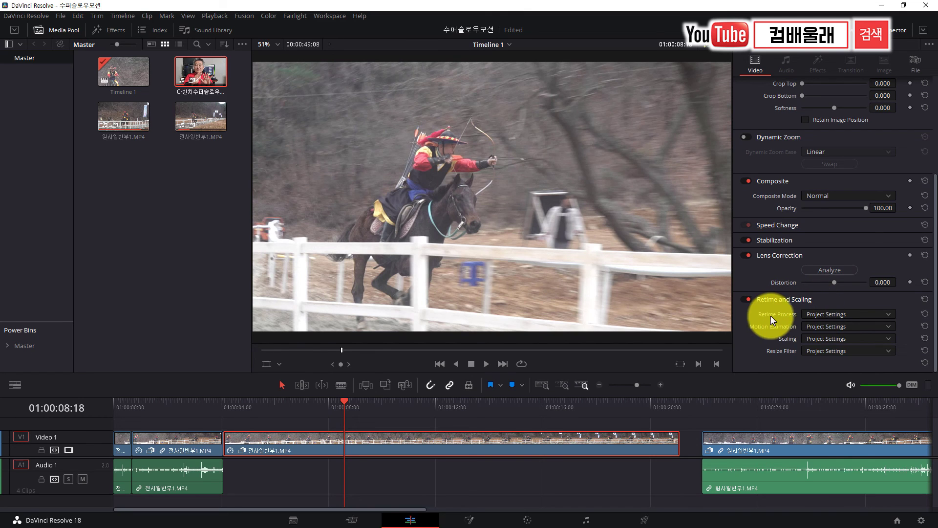
click(829, 315)
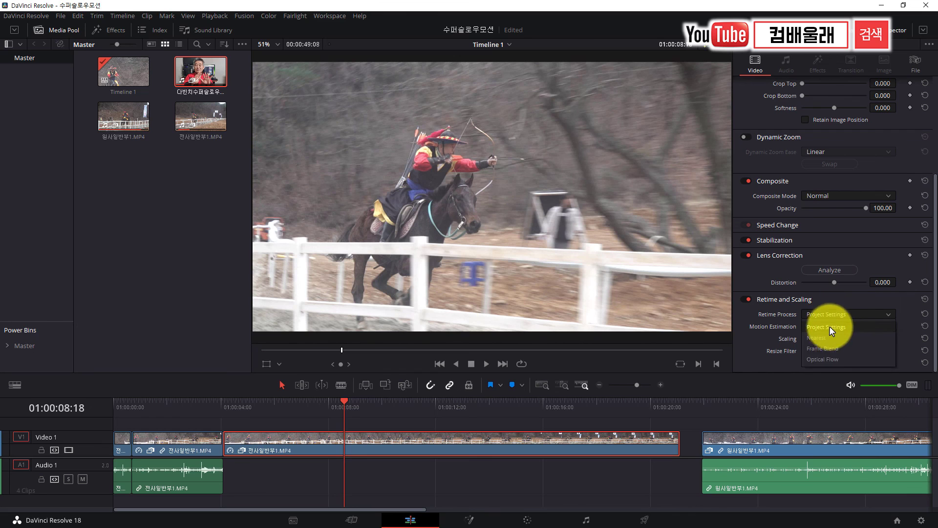
click(826, 360)
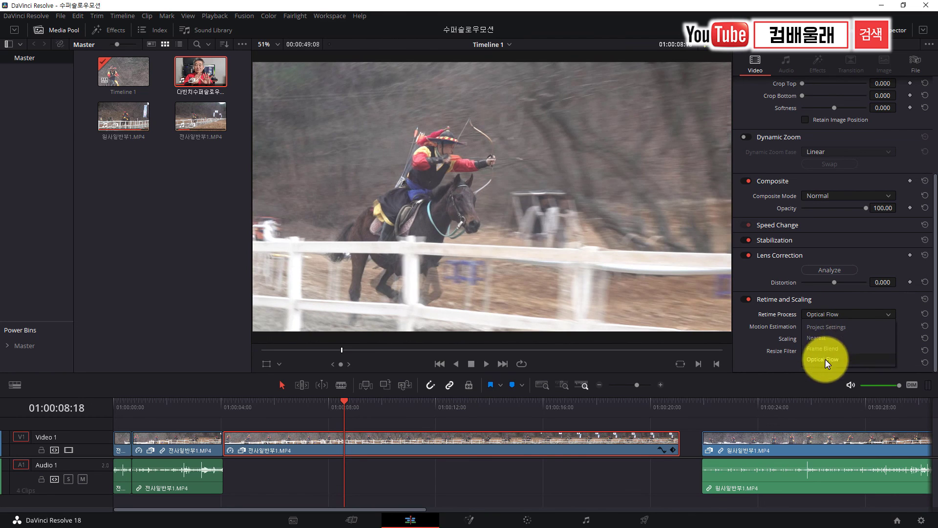
scroll(826, 304, up, 2)
scroll(836, 313, down, 2)
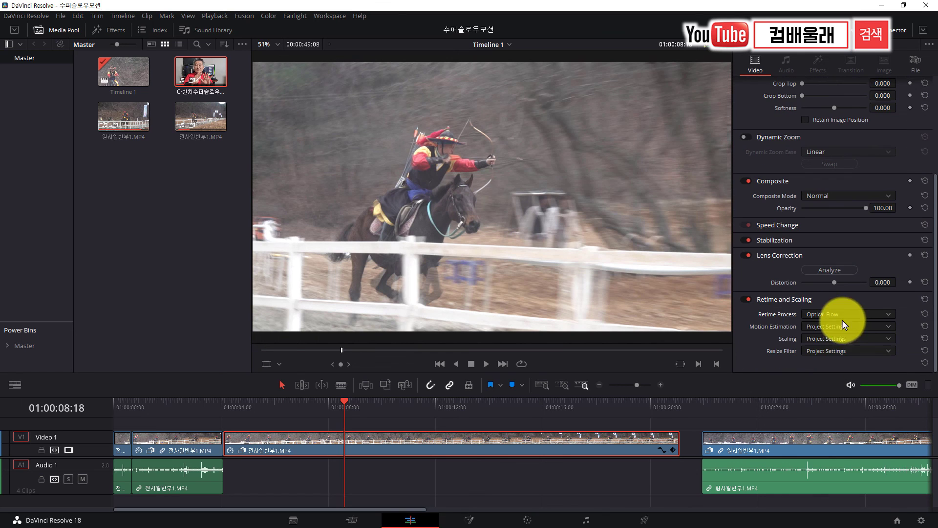
click(888, 327)
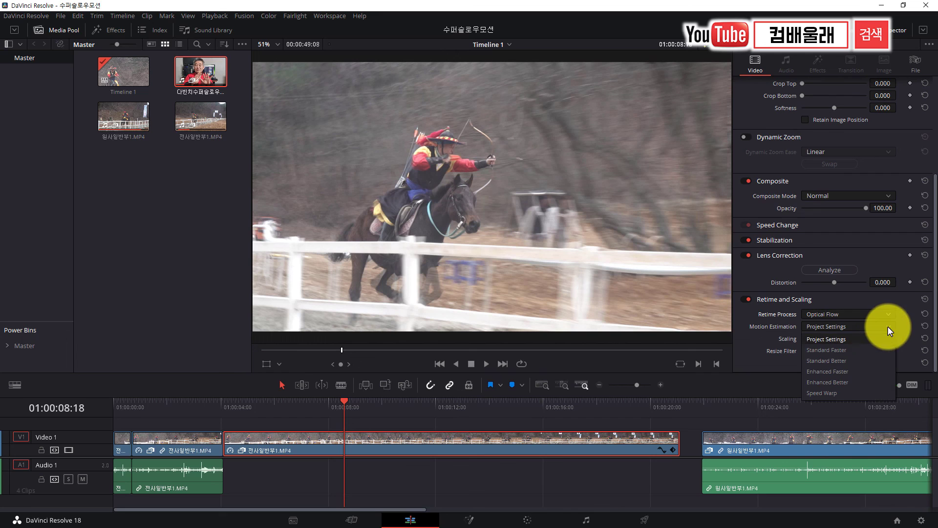
click(839, 359)
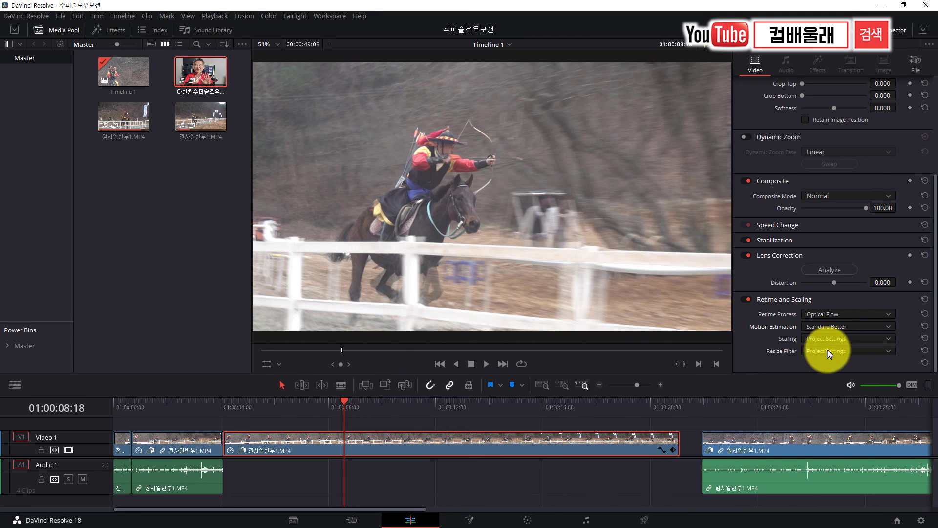
Step: Try Crop scaling on the 10% segment, change its Scaling to Fit, and play the segment from its start
click(825, 339)
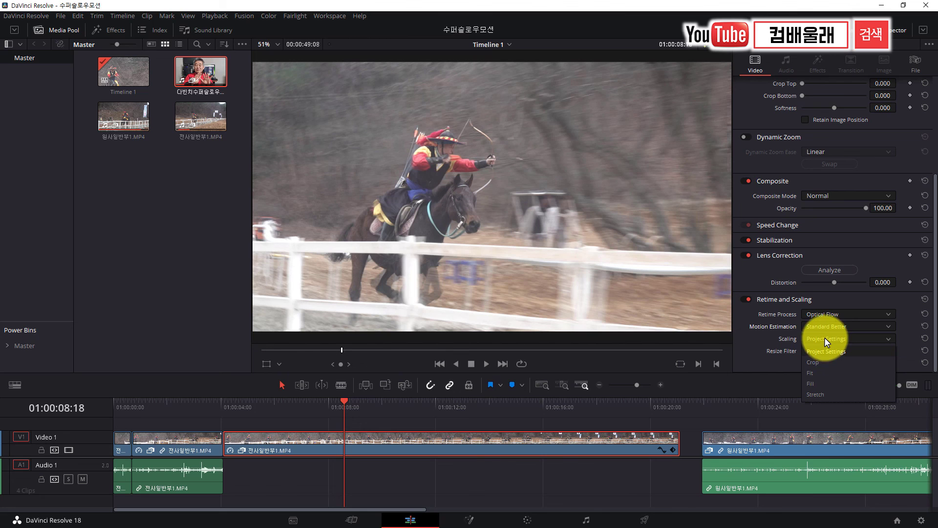
click(816, 363)
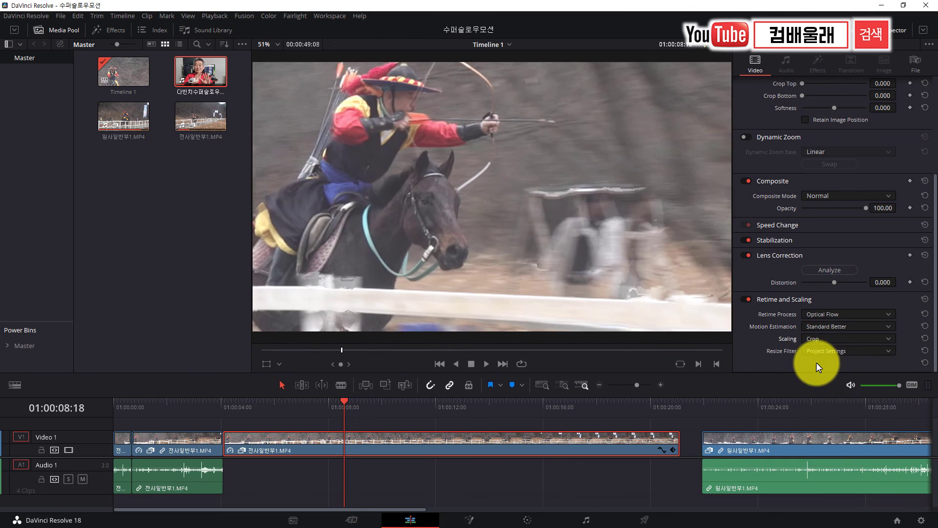
click(858, 337)
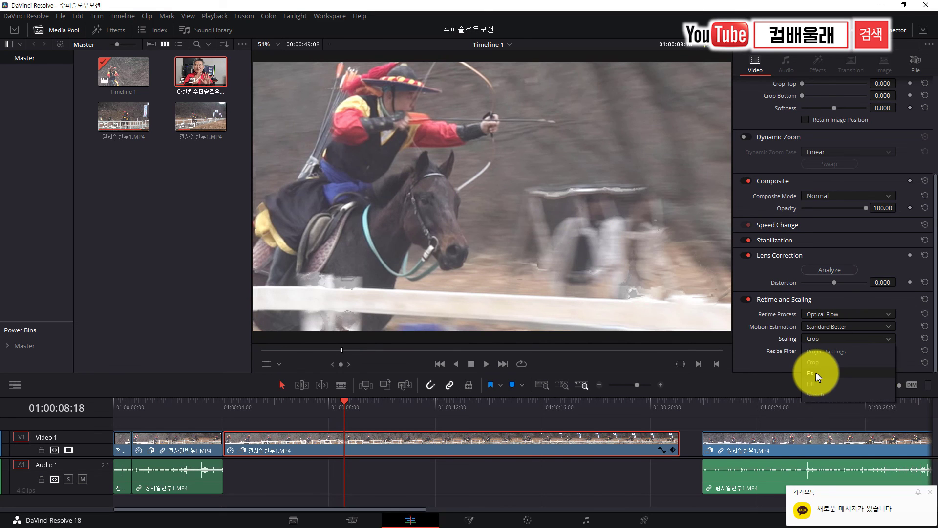
click(816, 371)
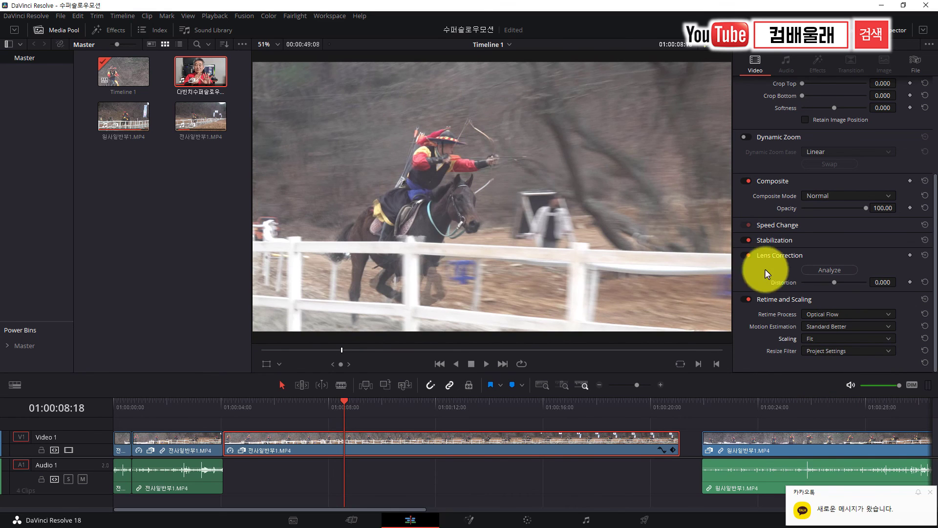
click(821, 350)
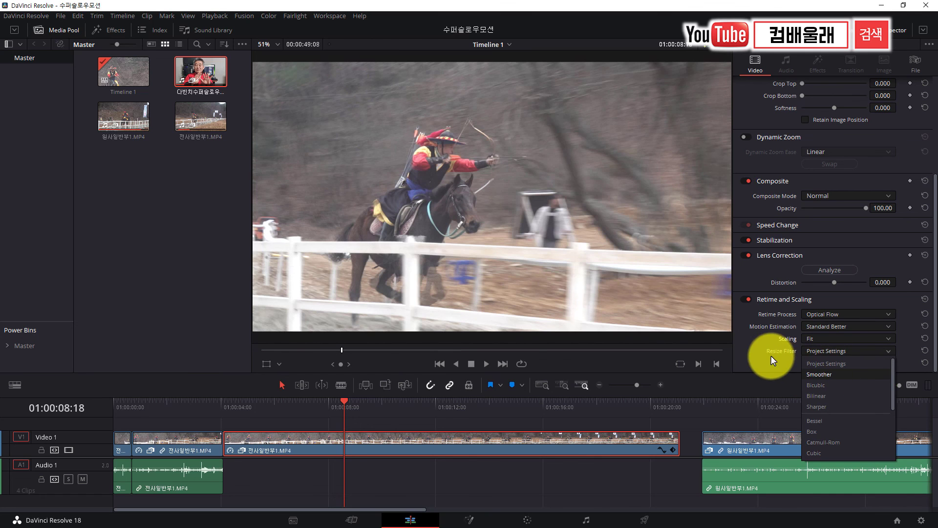
click(809, 355)
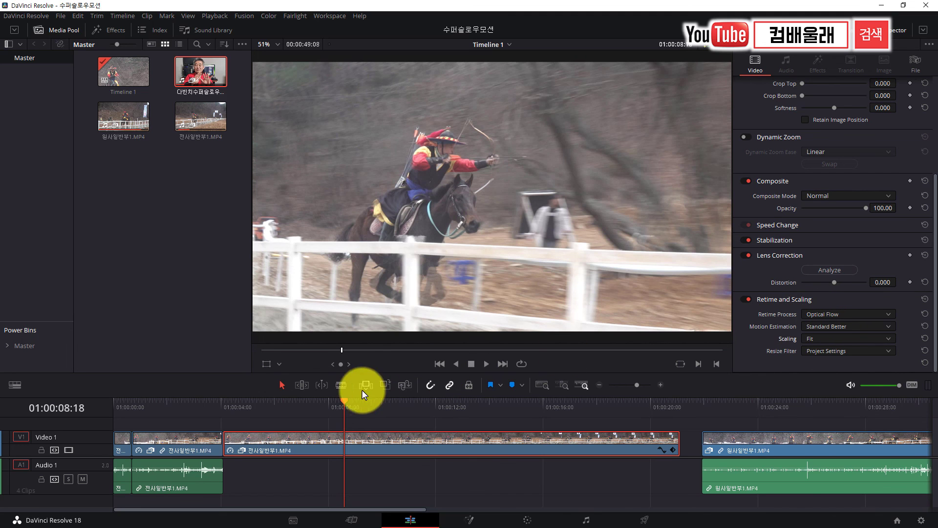
drag(345, 403, 224, 403)
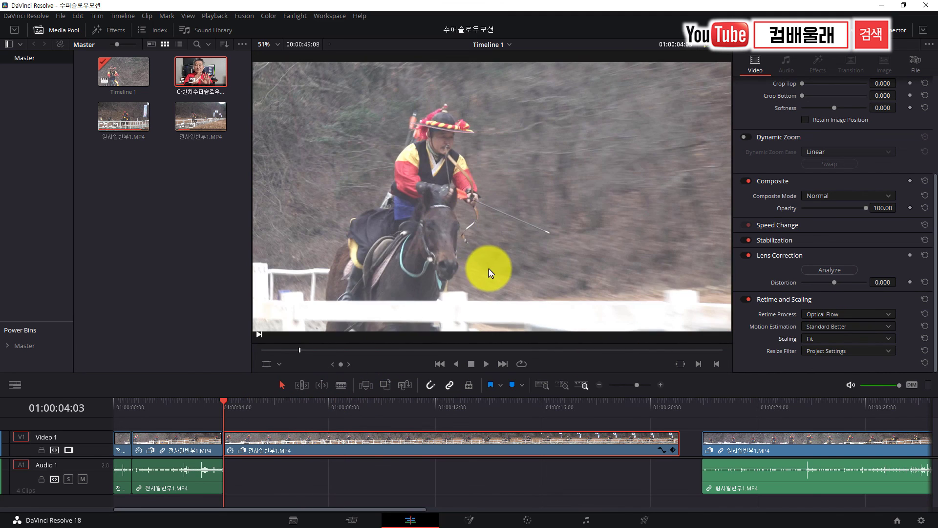
key(space)
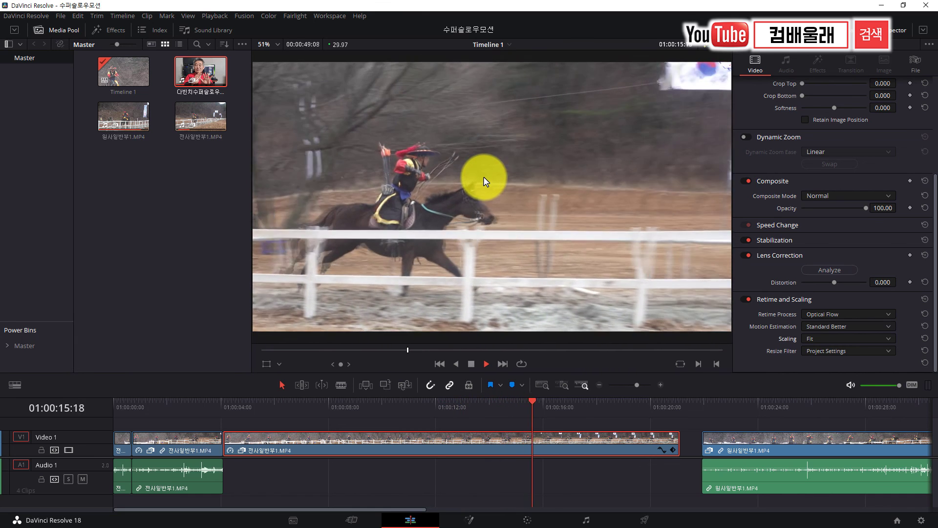
Step: Set the clip speed of the 50% segment before the optical-flow segment to 9% with Ripple Timeline enabled
click(173, 435)
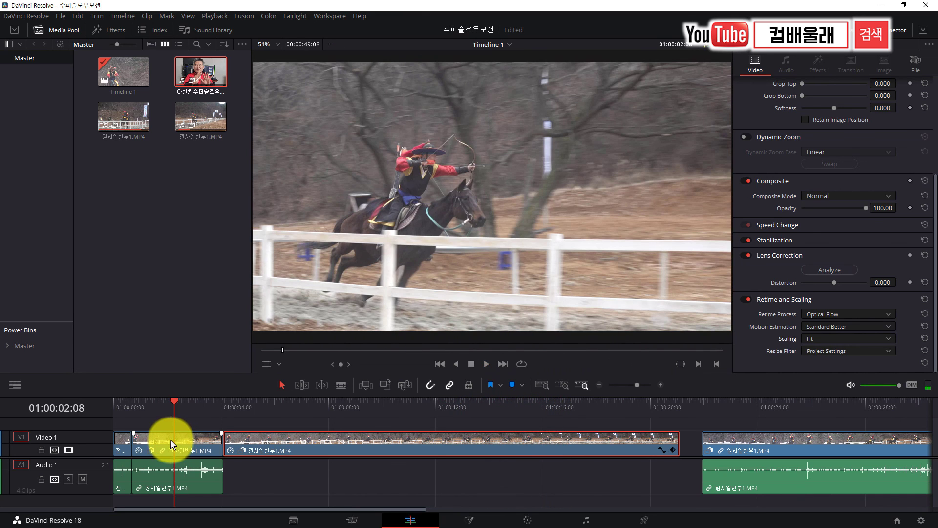
right_click(177, 440)
click(229, 270)
mouse_move(168, 306)
mouse_down()
mouse_move(141, 307)
mouse_move(151, 310)
mouse_up()
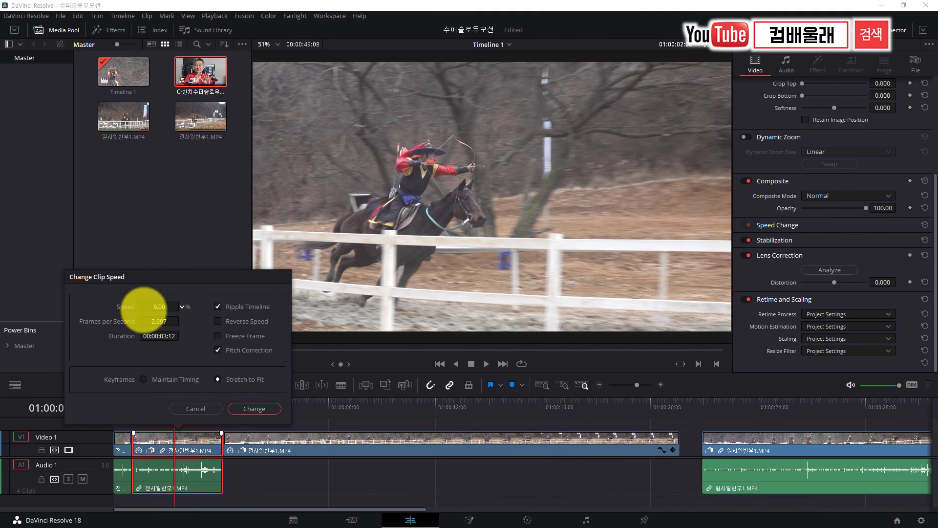
click(247, 409)
Step: Play from late in the 9% segment into the optical-flow segment to compare the motion of both
click(134, 414)
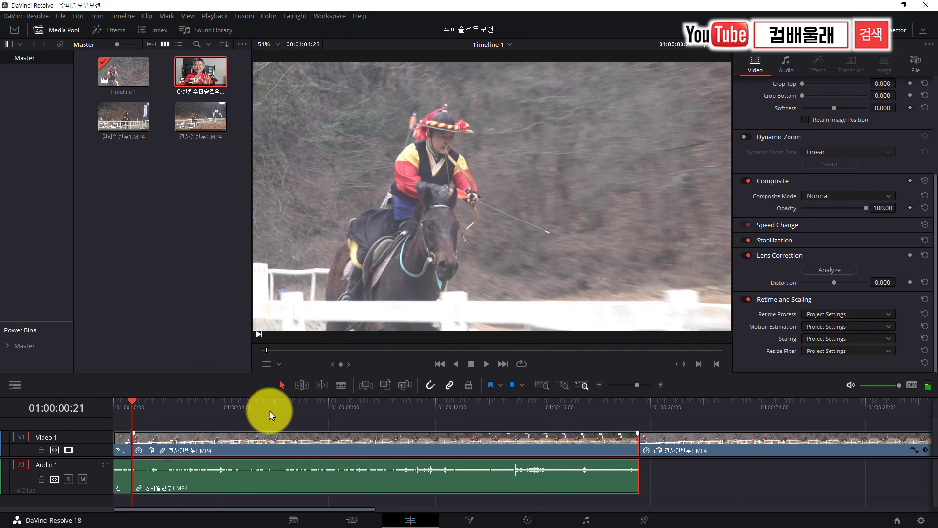
click(563, 405)
key(space)
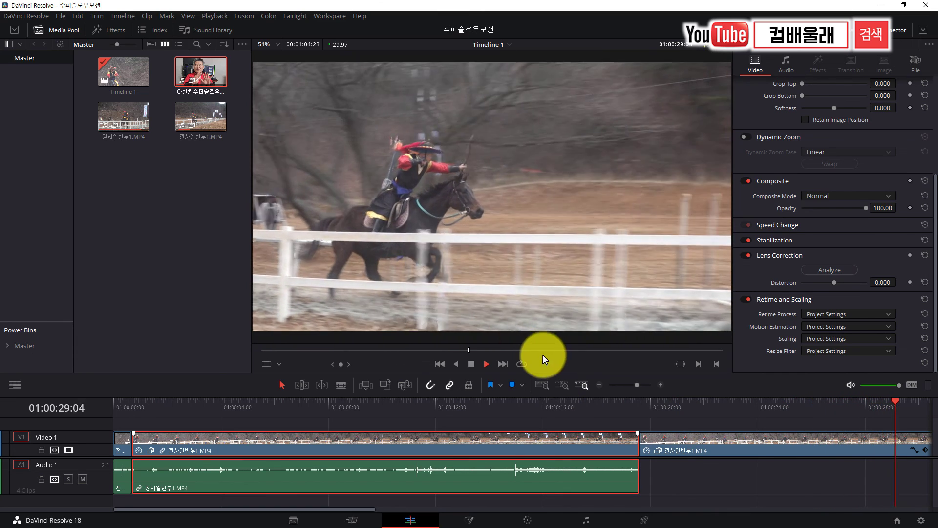
Step: Stop playback and set the optical-flow segment's Retime Process to Frame Blend
key(space)
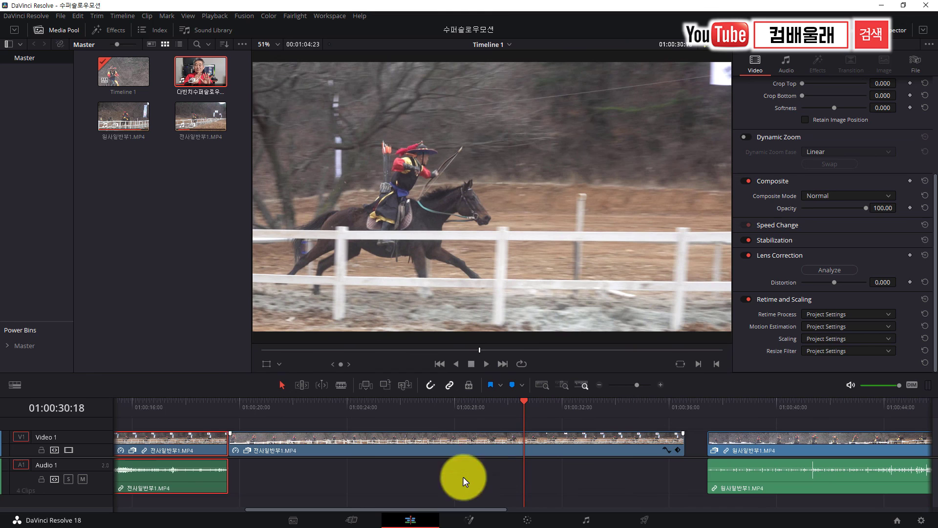
click(479, 439)
click(860, 314)
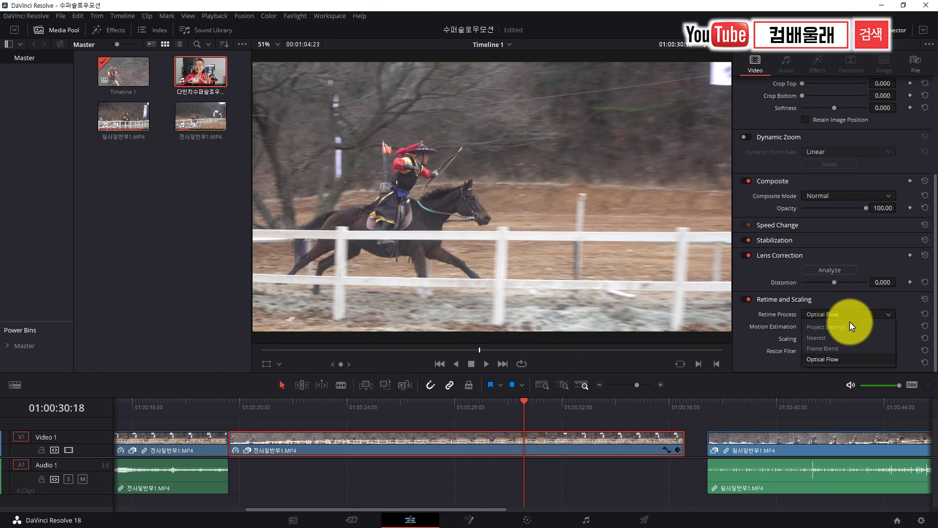
click(833, 348)
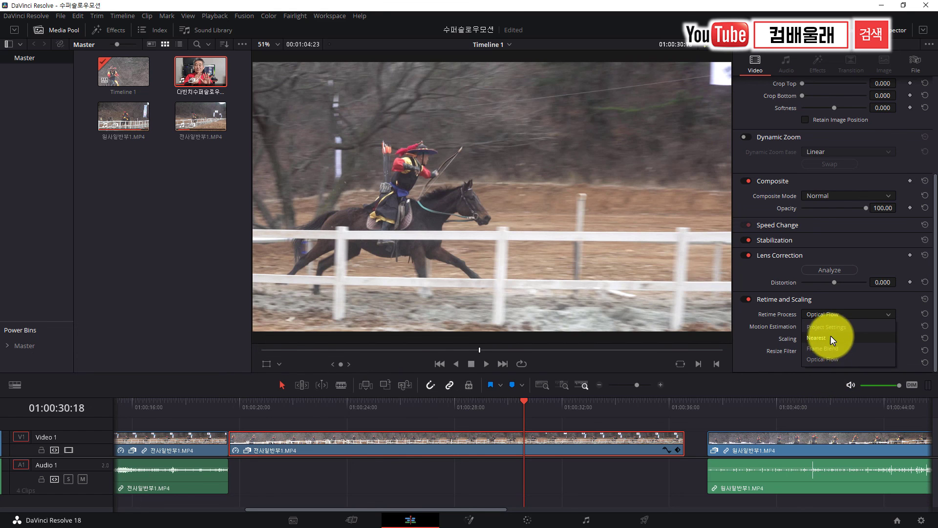
Step: Play the 전사일반부1.MP4 segment set to Frame Blend to judge its slow-motion quality
click(423, 350)
key(space)
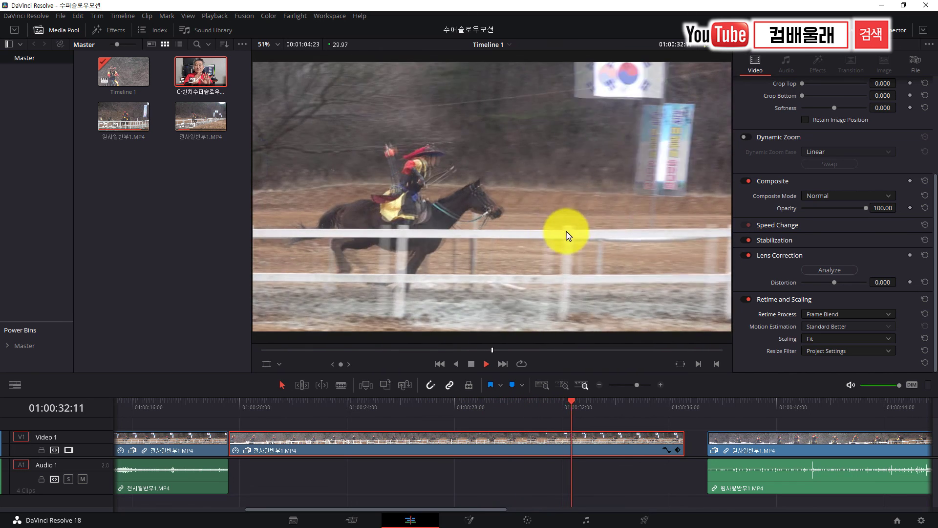
key(space)
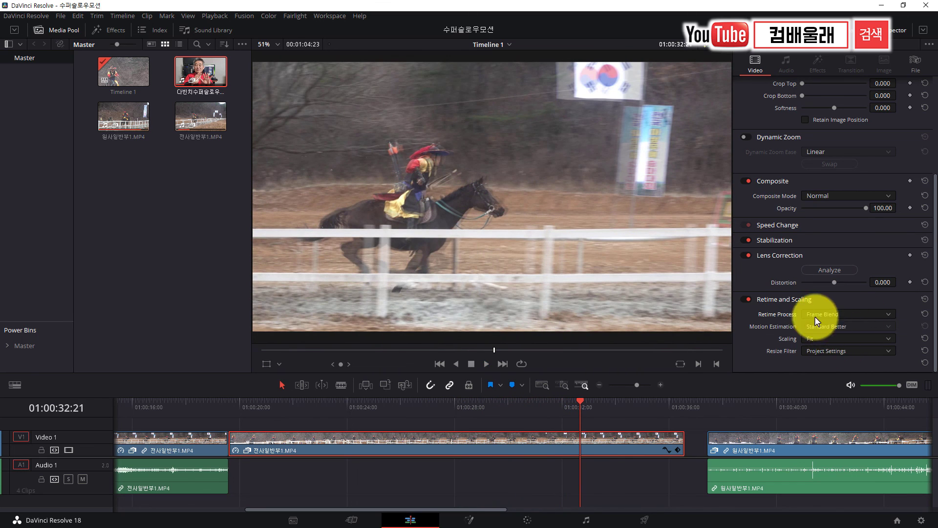
drag(578, 406, 391, 419)
key(space)
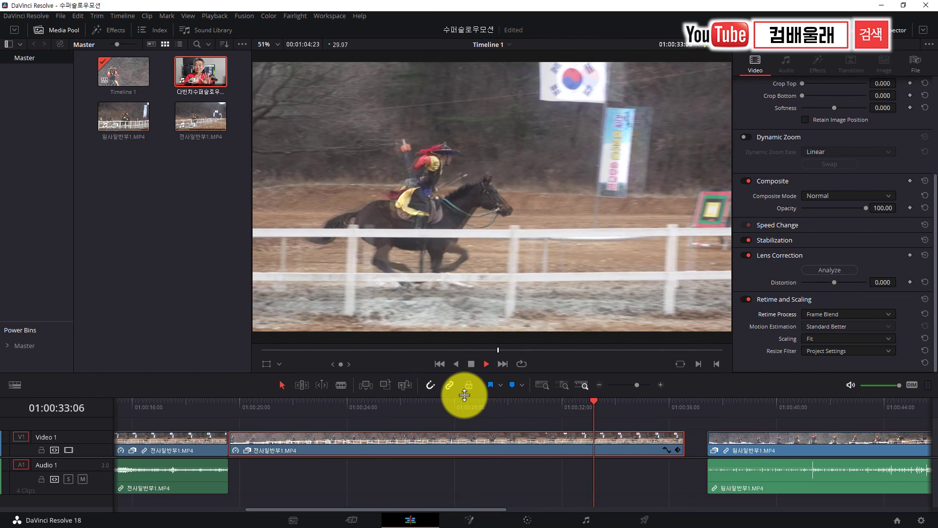
key(space)
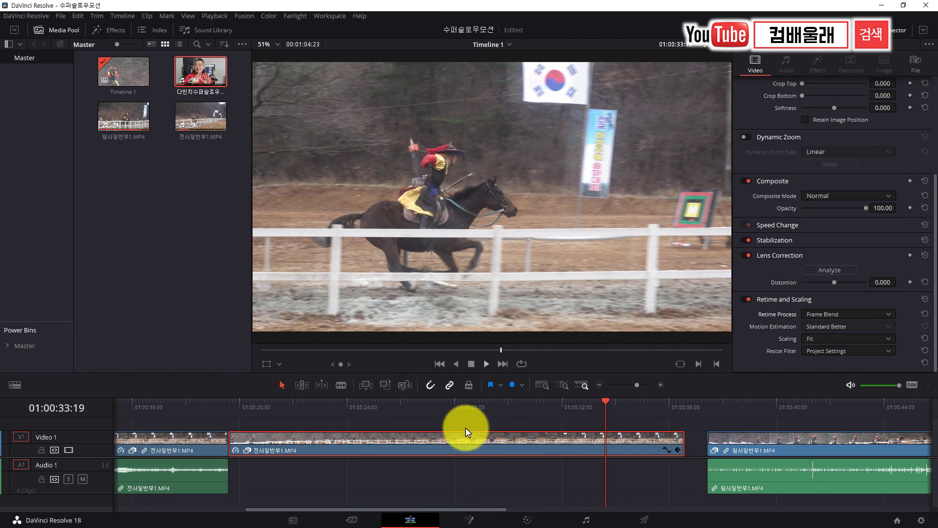
Step: Preview the 원사일반부1.MP4 clip from near its start and scrub through it to 01:00:44:23
drag(435, 510, 532, 512)
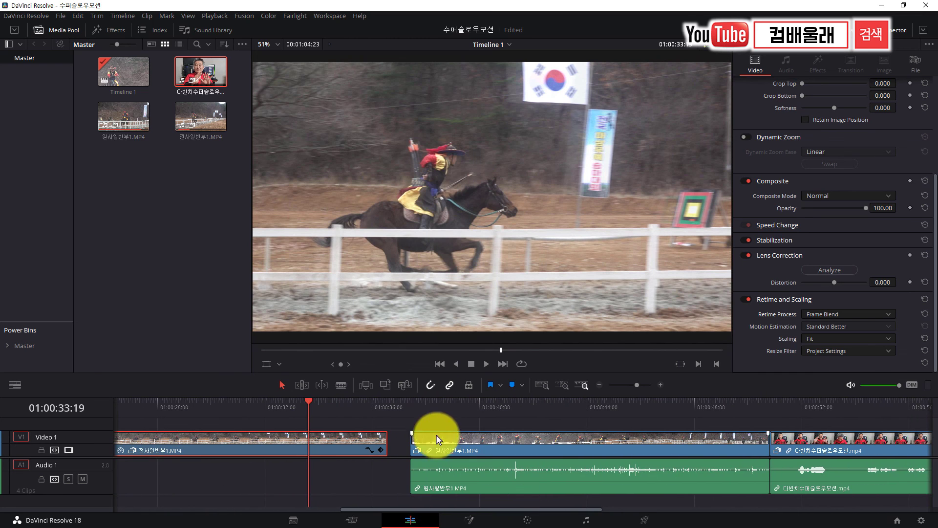
click(420, 411)
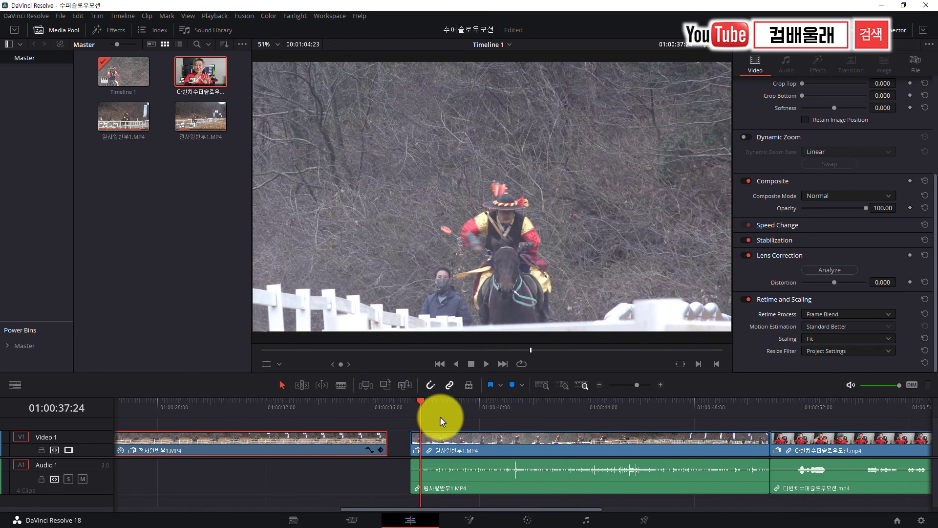
key(space)
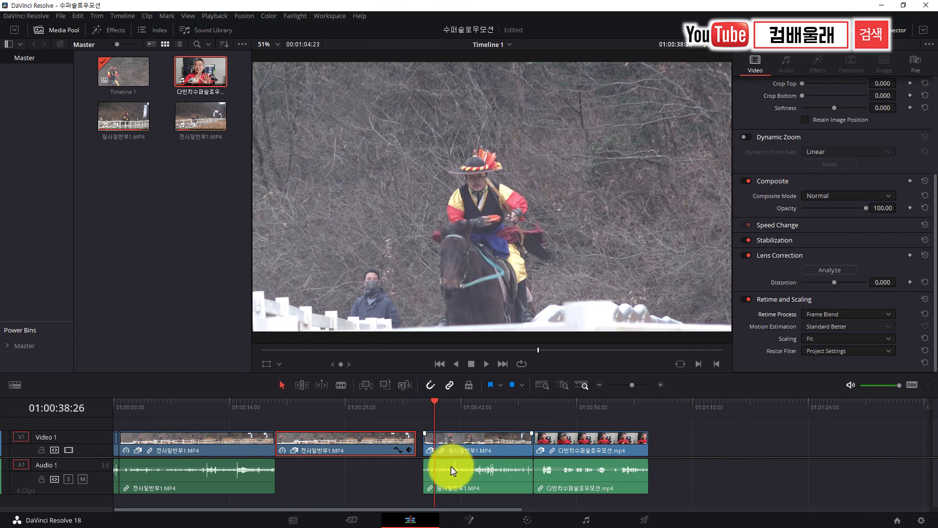
drag(470, 404, 483, 477)
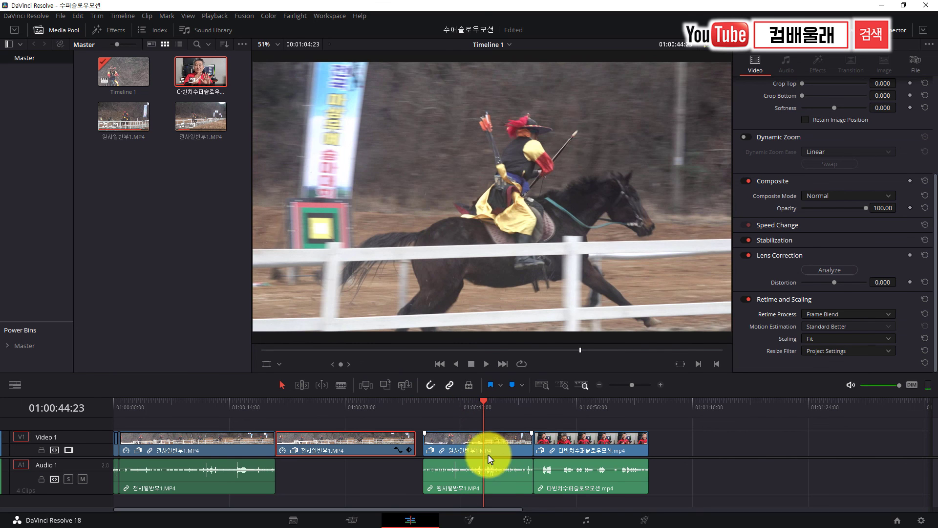
Step: Ripple delete all 전사일반부1.MP4 segments before the 원사일반부1.MP4 clip and fit the remaining clips in the timeline
drag(359, 490, 116, 423)
key(Delete)
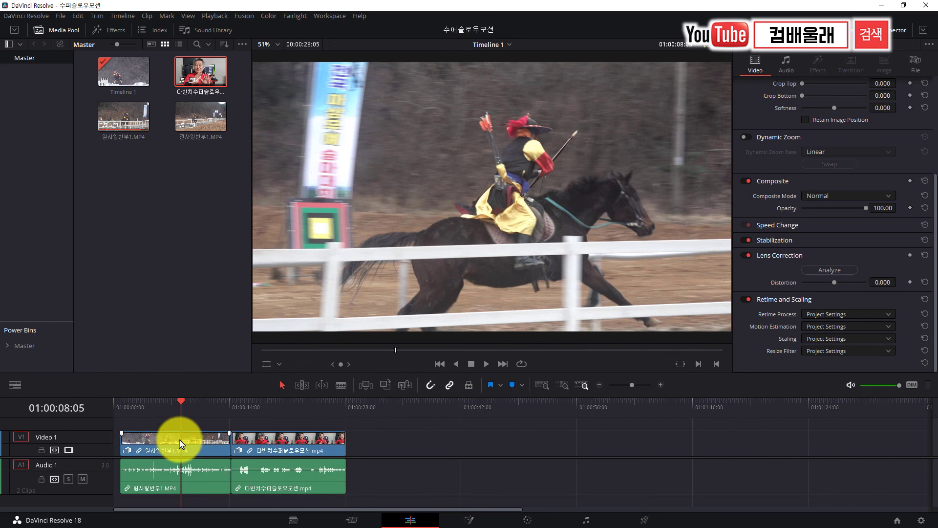
key(shift+z)
Step: Delete only the audio of the 원사일반부1.MP4 clip and of the 다빈치수퍼슬로우모션.mp4 clip after it
click(206, 445)
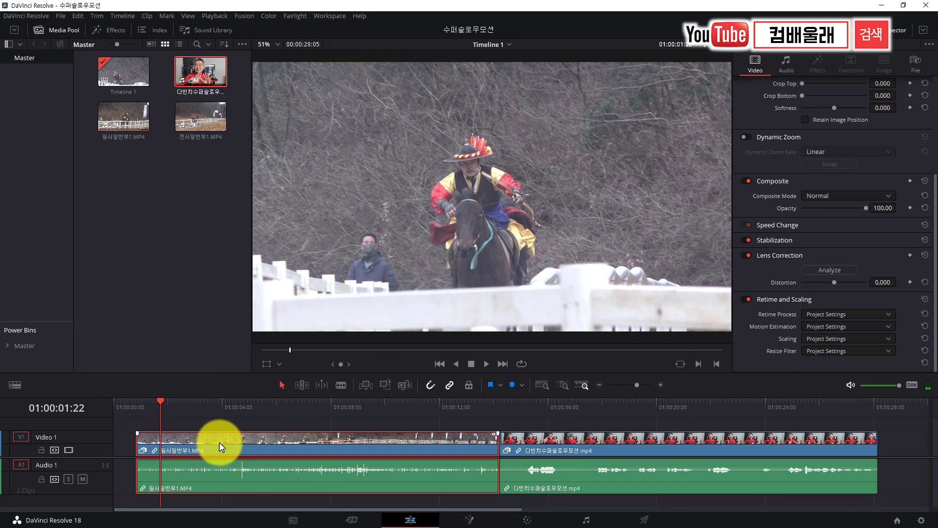
alt+click(379, 477)
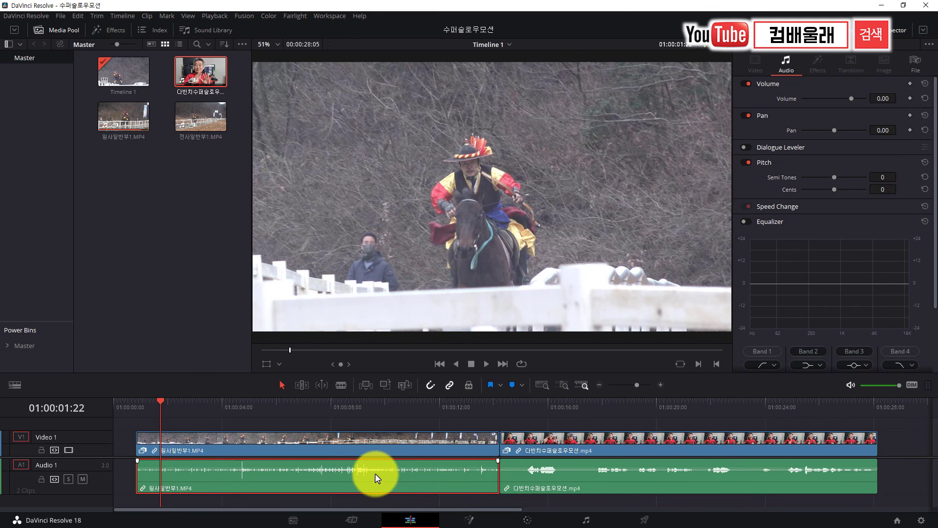
key(BackSpace)
alt+click(537, 485)
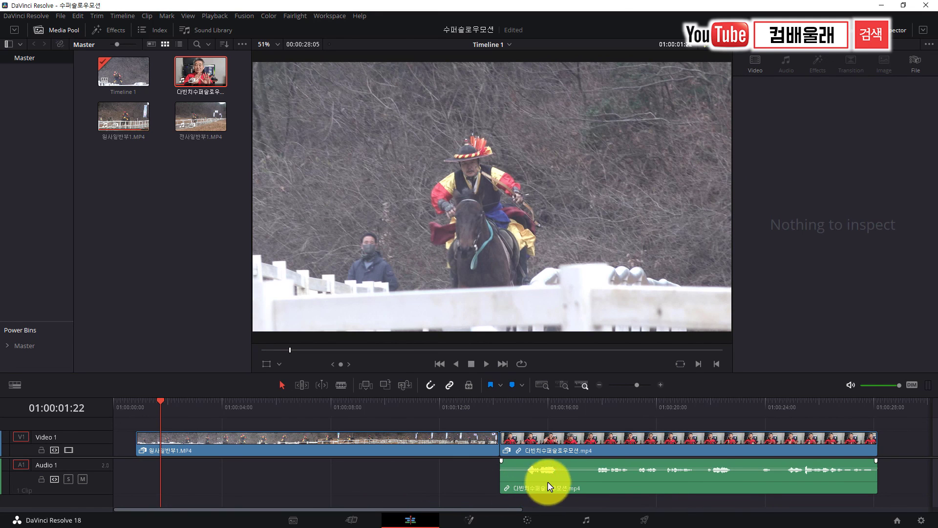
key(BackSpace)
Step: Show the Retime Controls on the 원사일반부1.MP4 clip and open its speed options with the playhead at 01:00:06:01
click(218, 438)
right_click(218, 438)
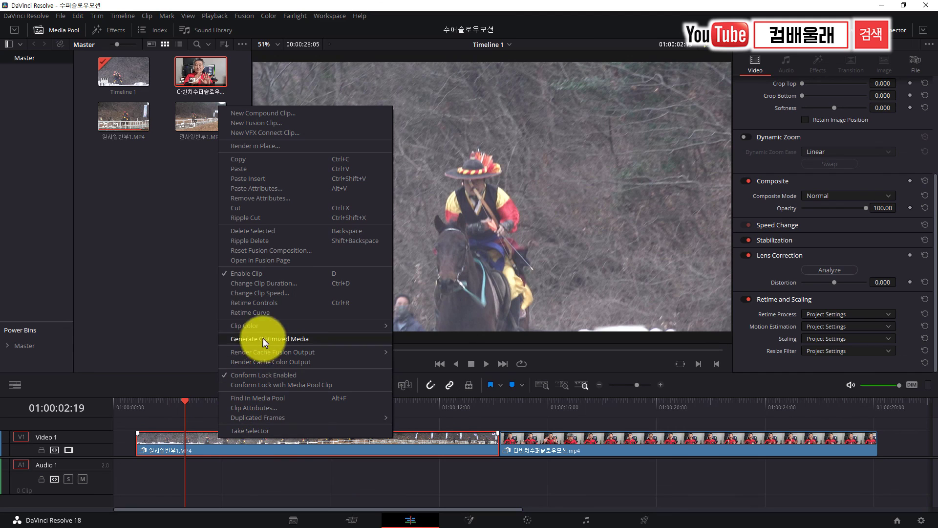
click(260, 303)
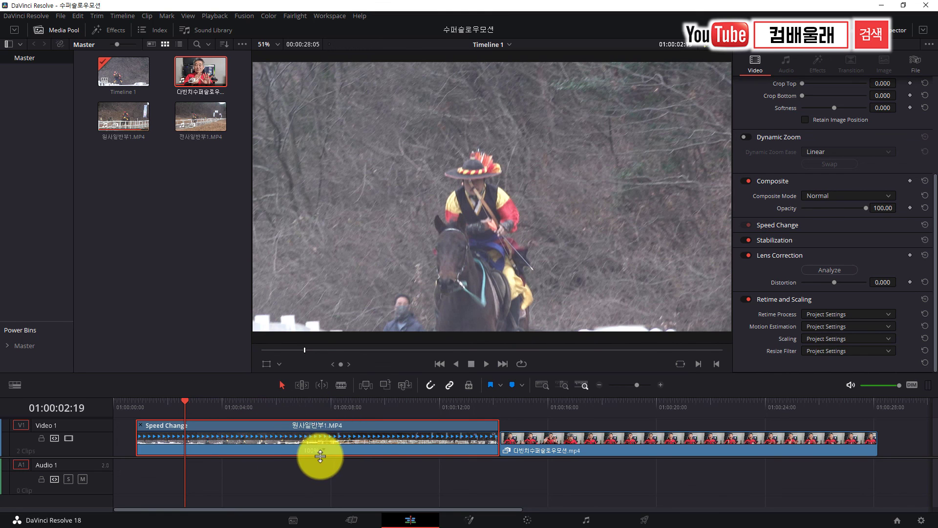
drag(184, 403, 294, 442)
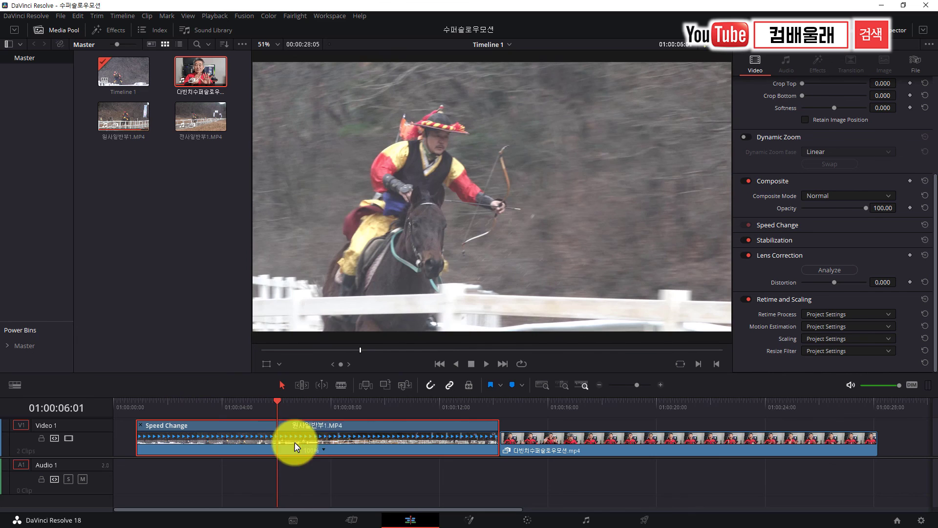
click(321, 450)
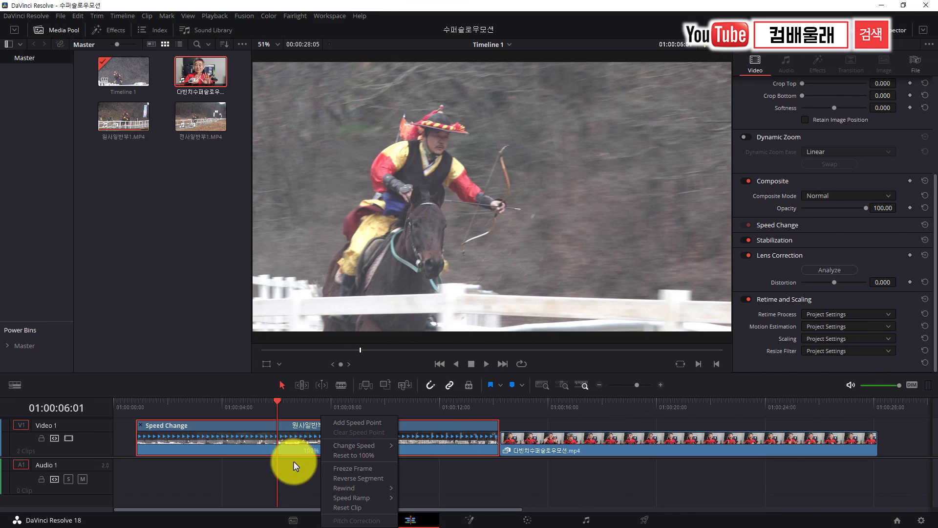
Step: Show the Retime Curve of the 원사일반부1.MP4 clip and enlarge the timeline area to see the curve
click(272, 404)
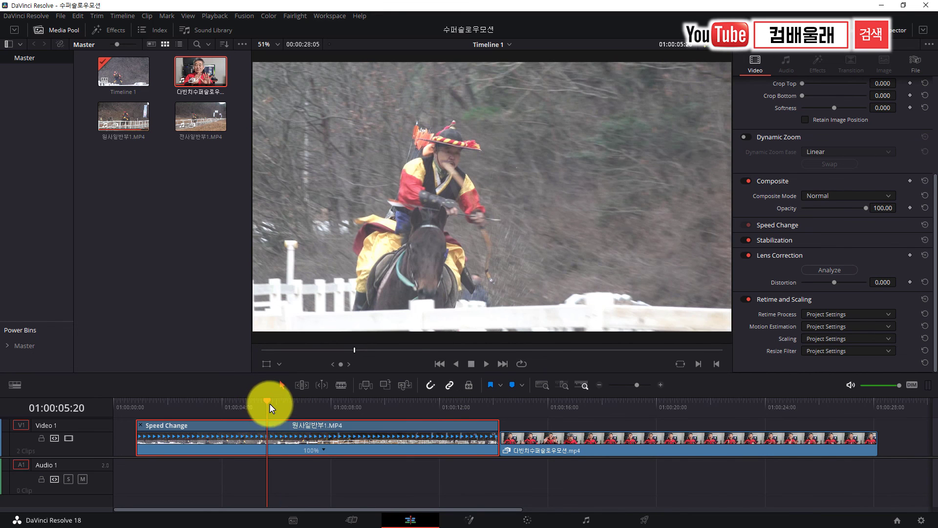
right_click(270, 424)
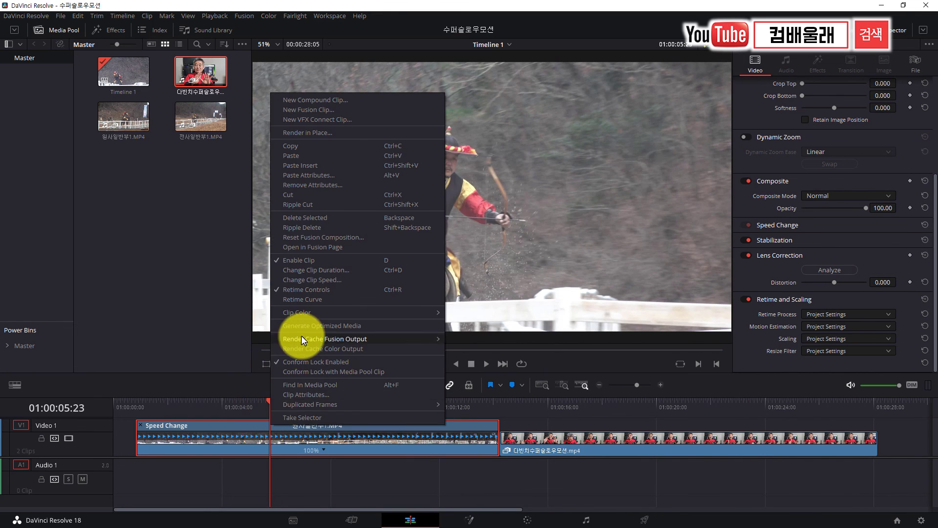
key(Escape)
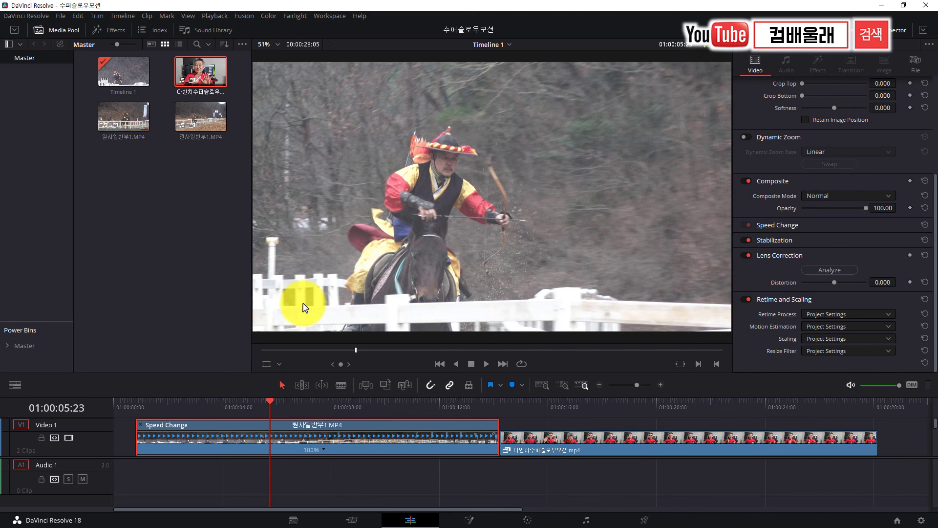
key(ctrl+shift+c)
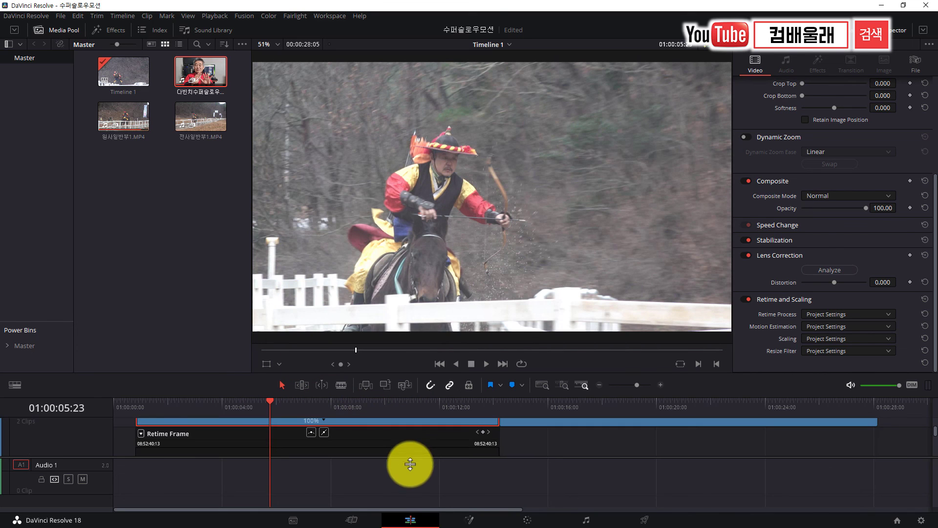
scroll(408, 457, down, 1)
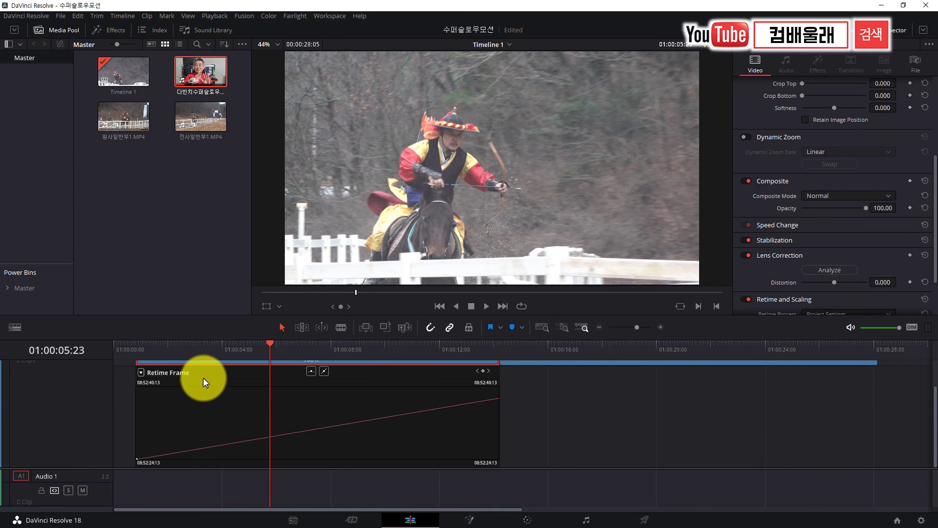
Step: Play the 원사일반부1.MP4 clip from its start and add a speed point at 01:00:03:29
drag(279, 349, 132, 365)
scroll(132, 365, up, 1)
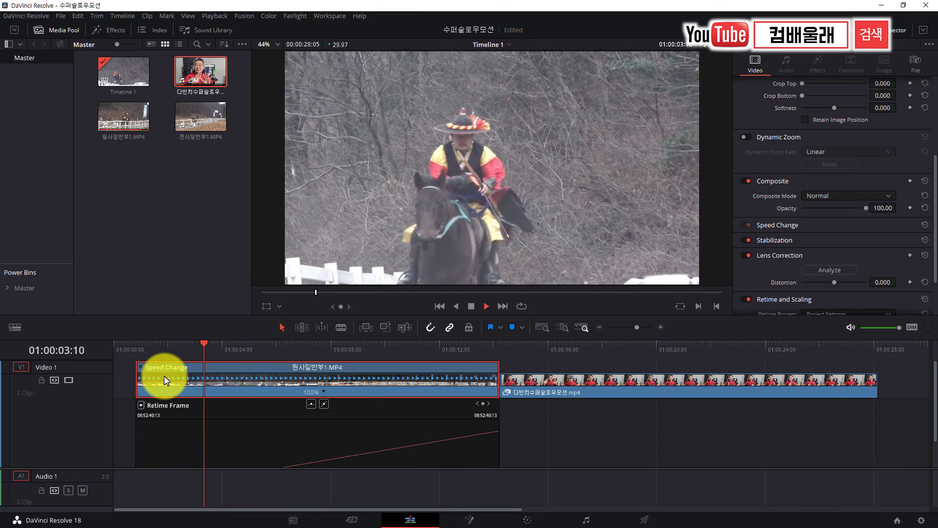
key(space)
drag(227, 345, 221, 345)
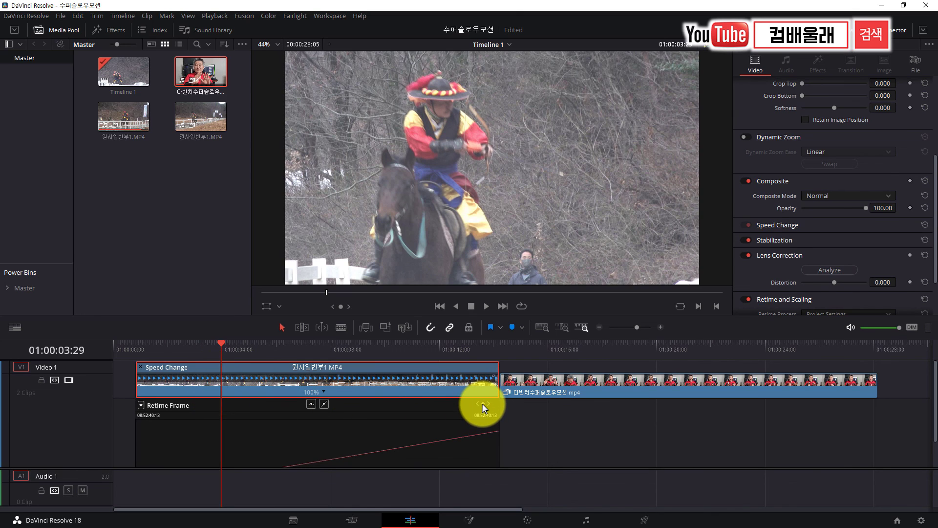
key(ctrl+shift+r)
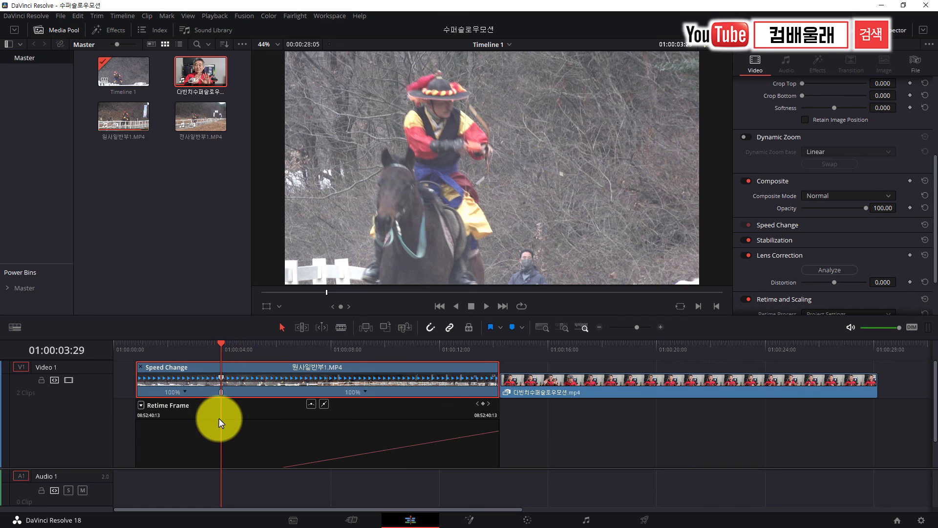
Step: Change the speed of the segment before the speed point to 150%
click(185, 392)
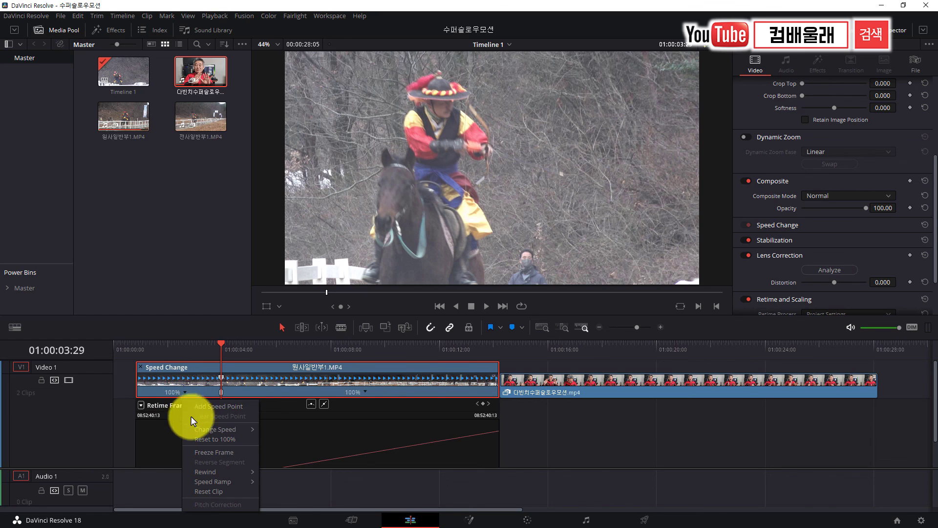
mouse_move(215, 429)
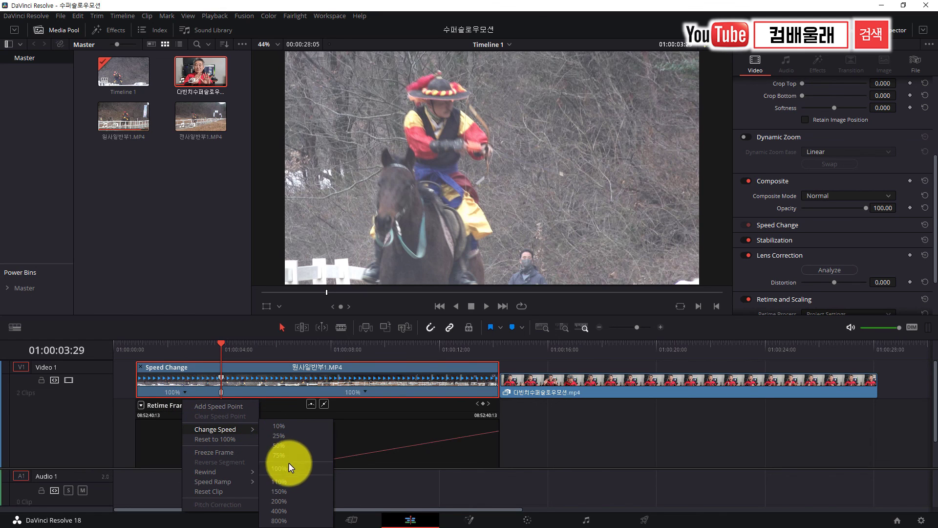
click(287, 492)
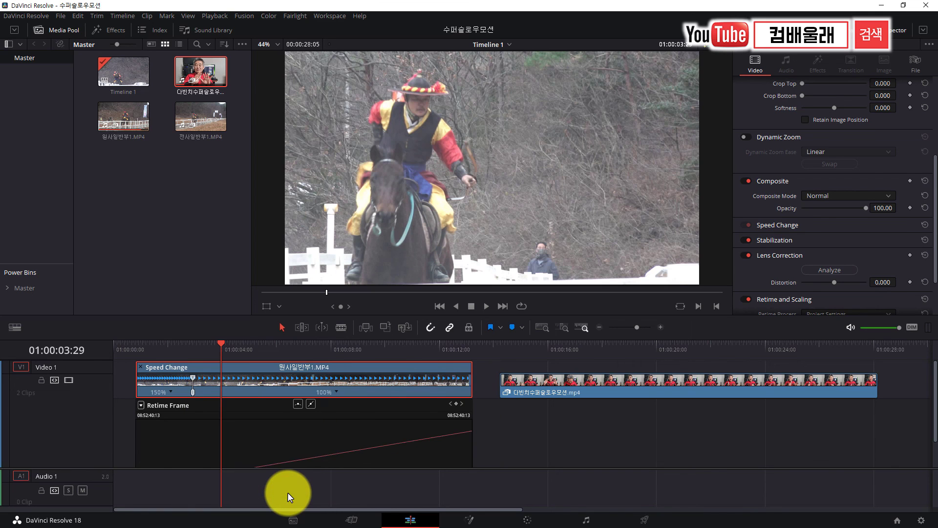
Step: Play the retimed clip from its start and add a second speed point at 01:00:05:08
drag(217, 350, 130, 362)
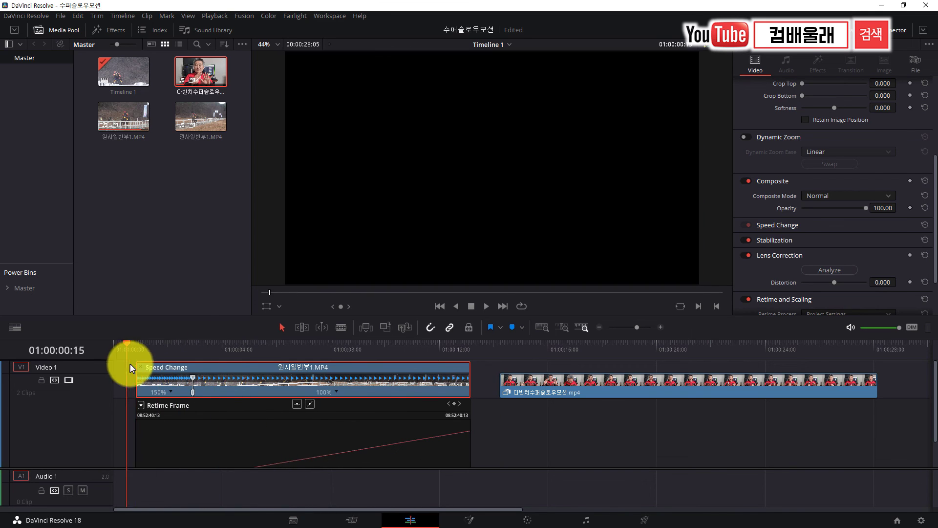
key(space)
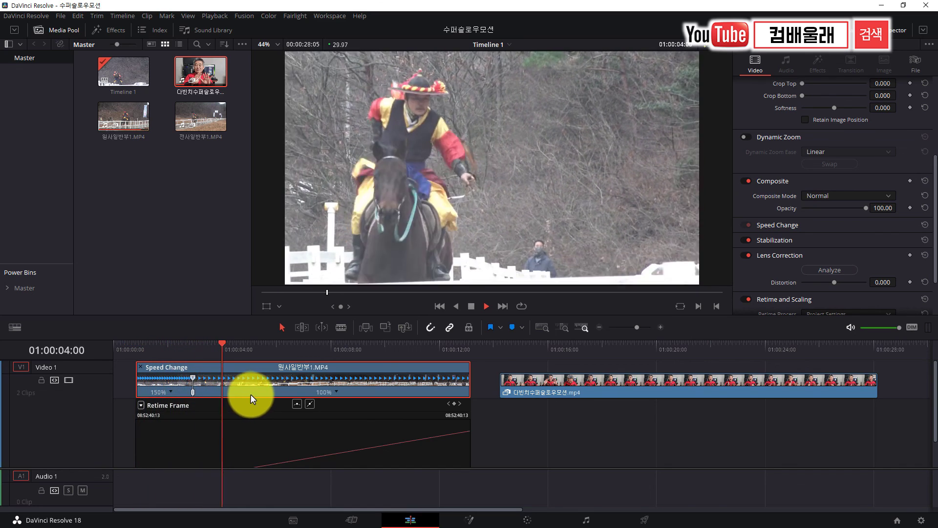
key(space)
drag(228, 344, 257, 356)
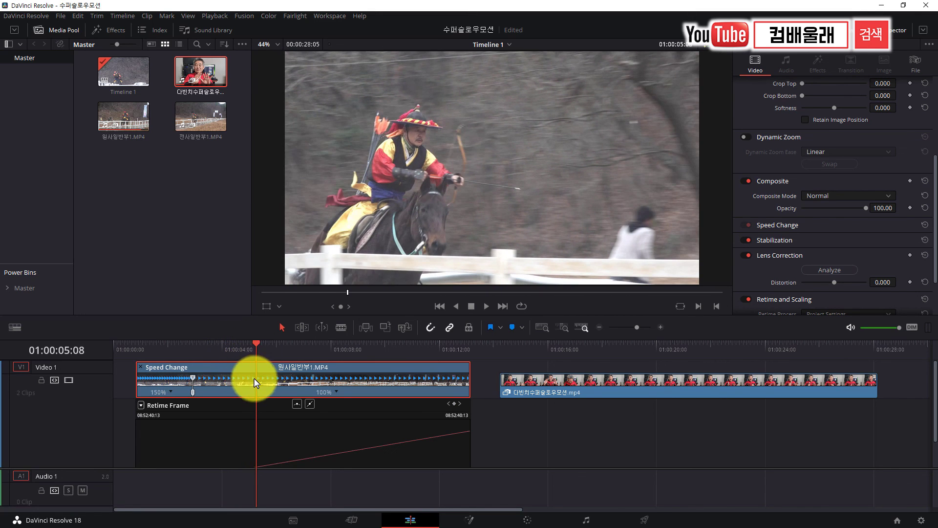
click(454, 405)
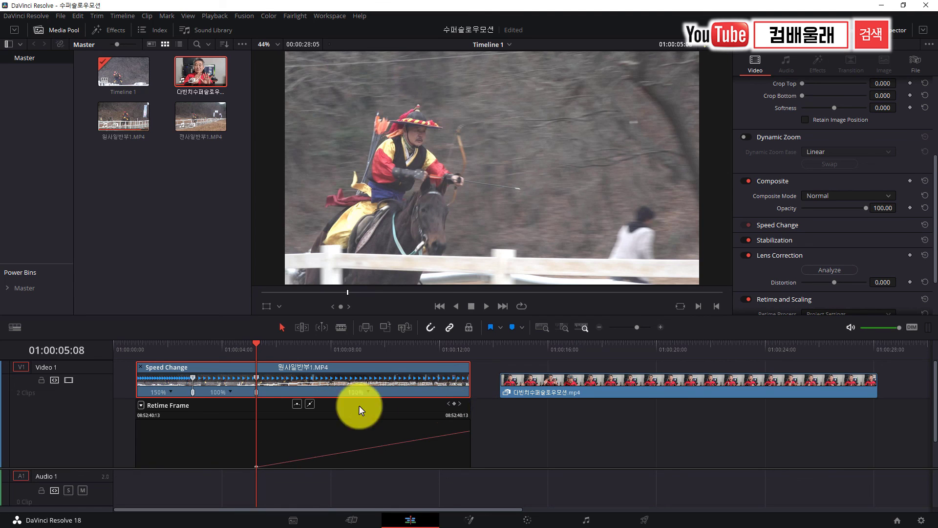
Step: Change the speed of the segment between the first and second speed points to 50%
click(227, 391)
mouse_move(259, 430)
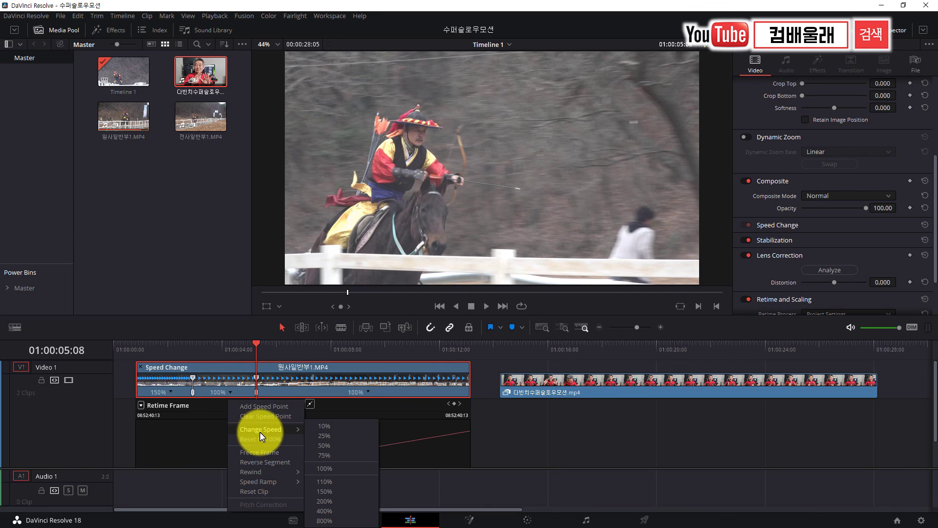
click(330, 448)
Step: Play the retimed clip from near the first speed point and add a third speed point at 01:00:10:23
drag(256, 347, 194, 361)
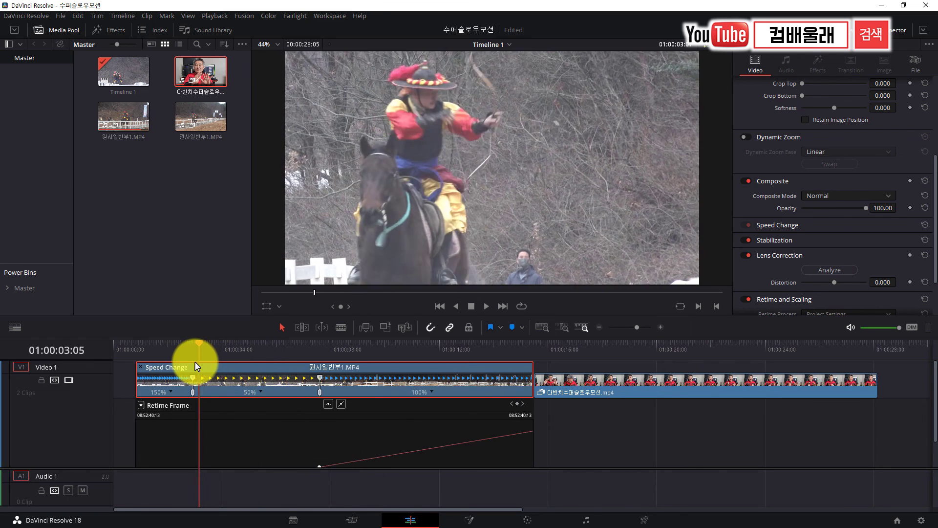
key(space)
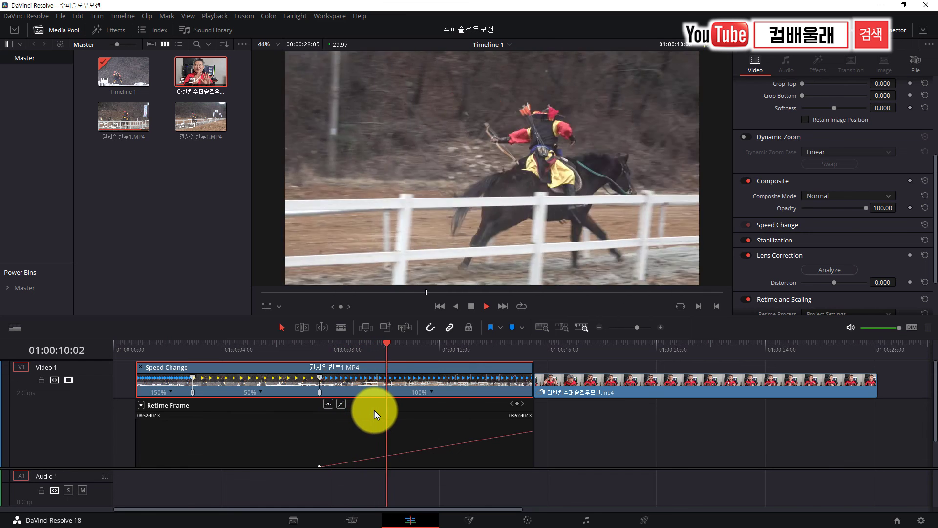
key(space)
drag(404, 349, 406, 345)
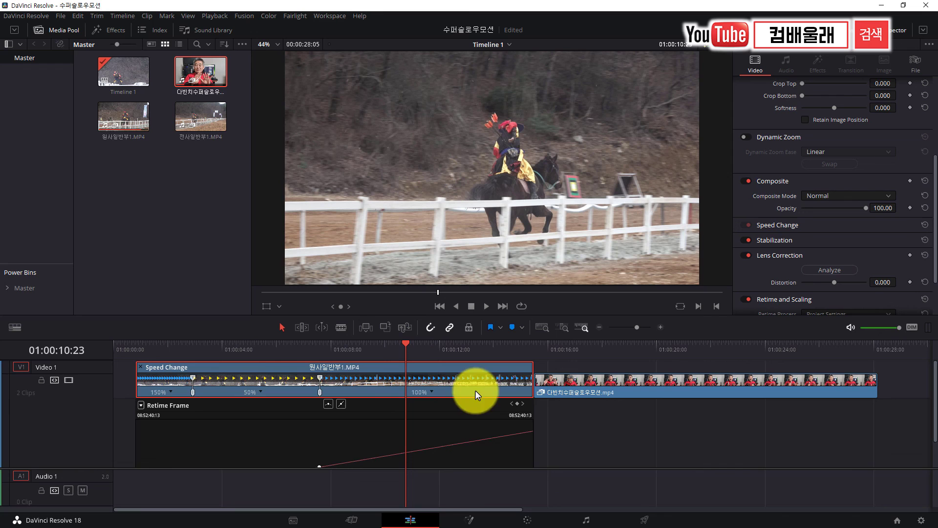
click(516, 404)
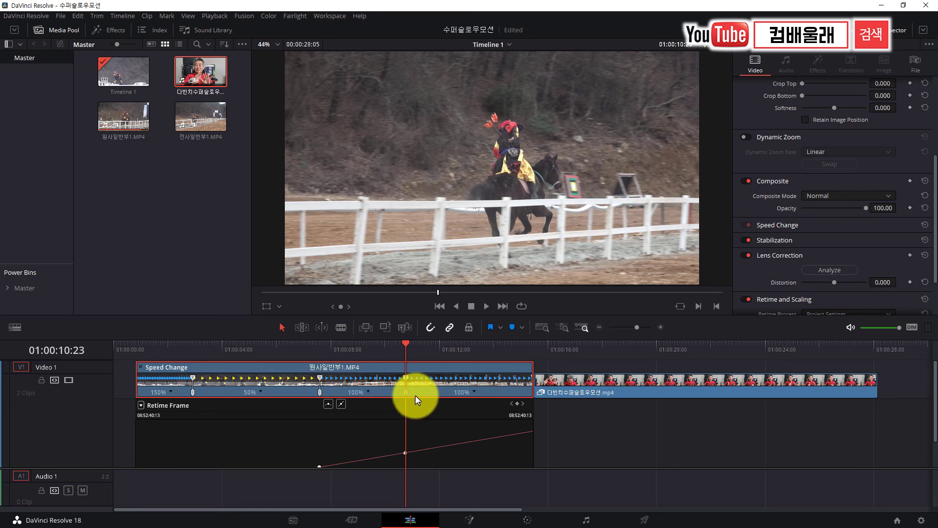
Step: Change the speed of the segment between the second and third speed points to 10%
click(367, 391)
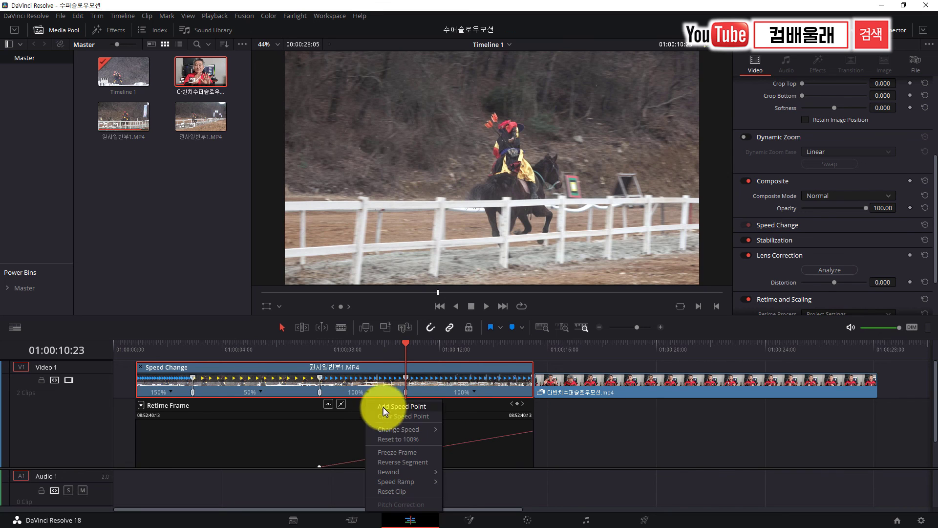
mouse_move(399, 428)
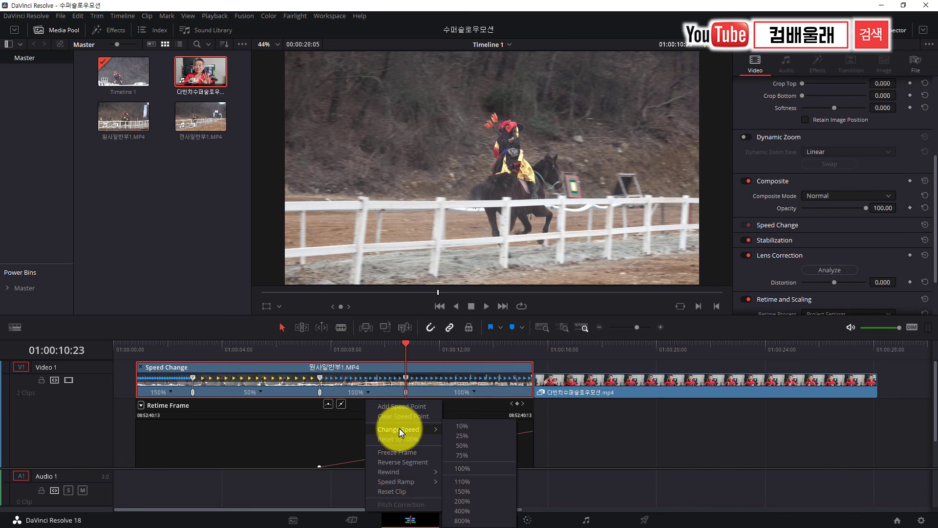
click(464, 427)
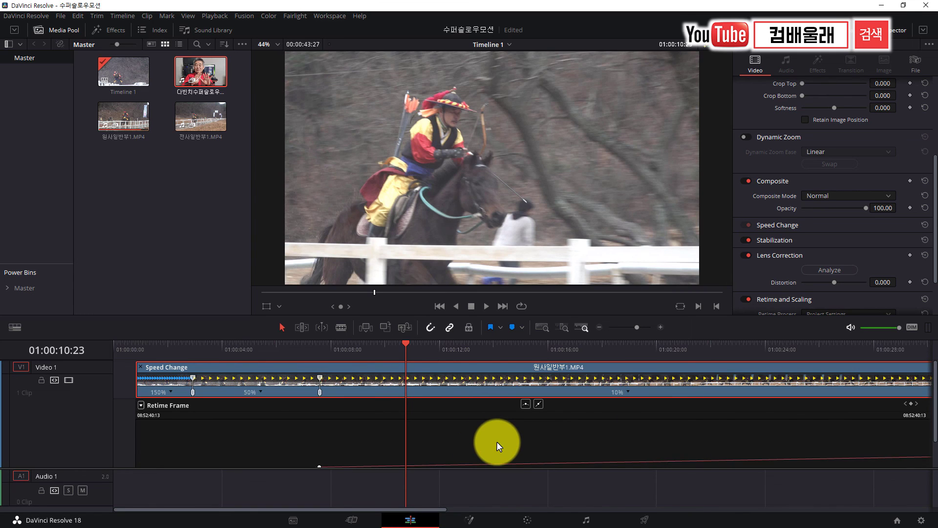
key(ctrl+minus)
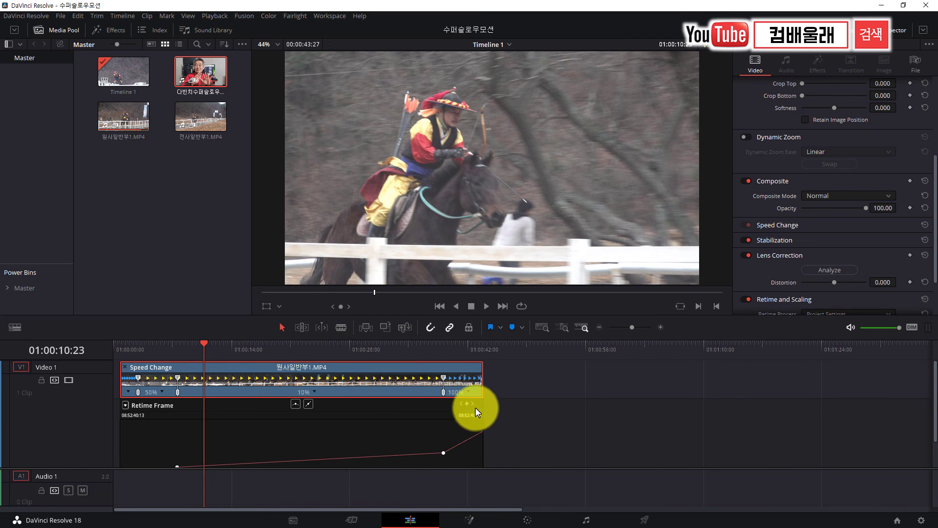
Step: Play the 100% segment after the third speed point
click(445, 345)
key(space)
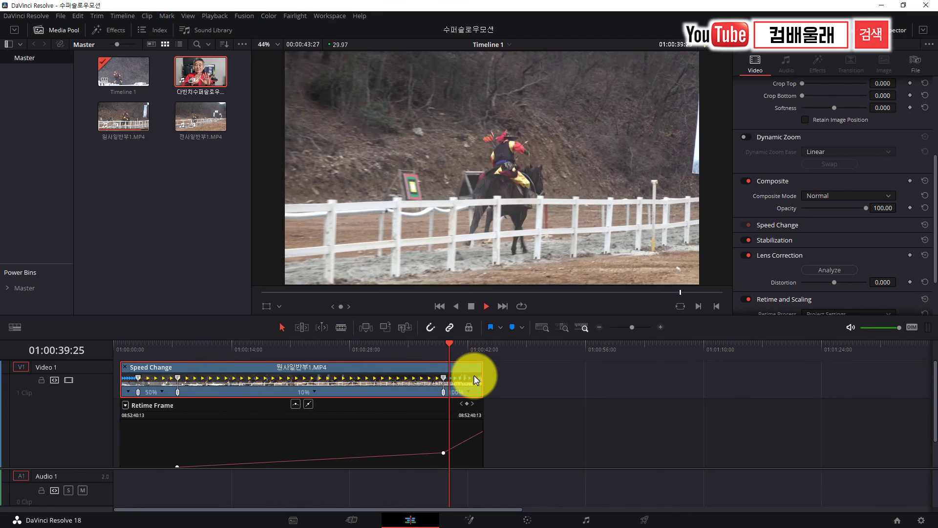
key(space)
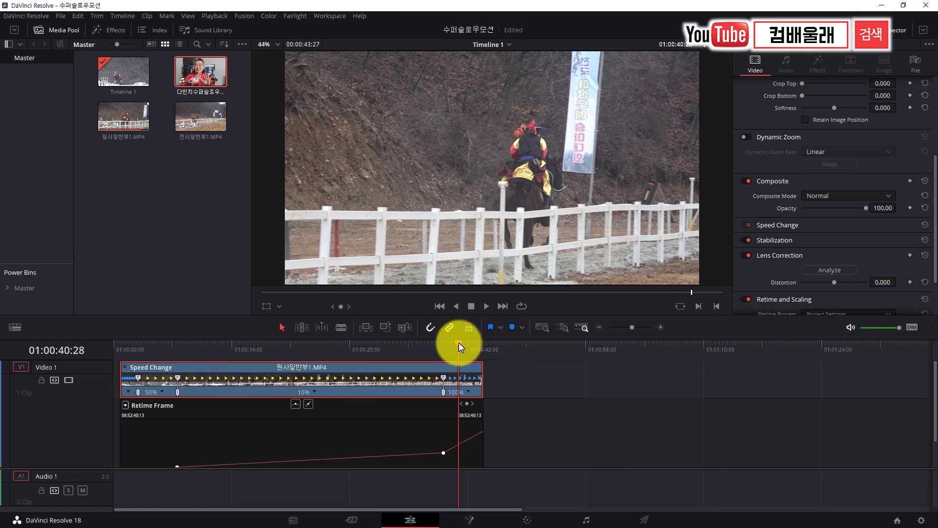
Step: Review the 10% segment in playback and dismiss the advertisement pop-up
click(294, 346)
drag(272, 374, 146, 385)
key(space)
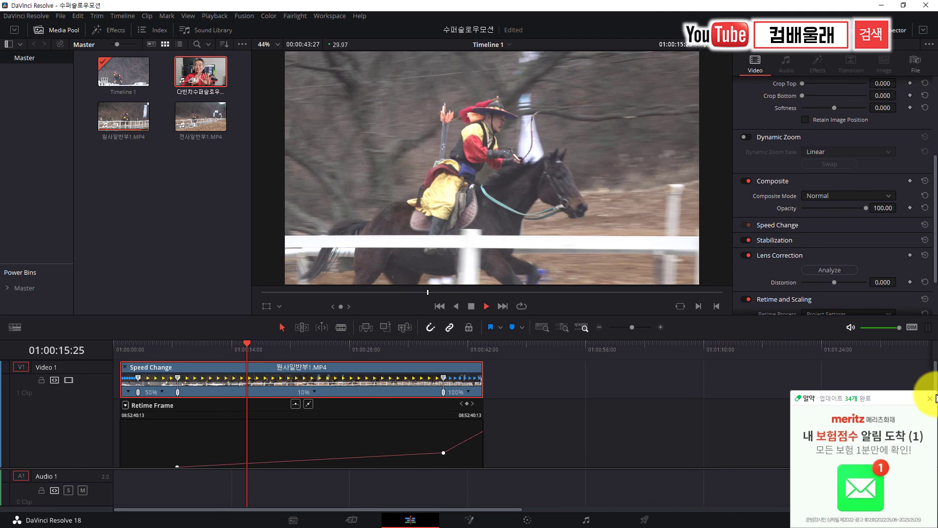
click(929, 398)
drag(265, 342, 183, 374)
key(space)
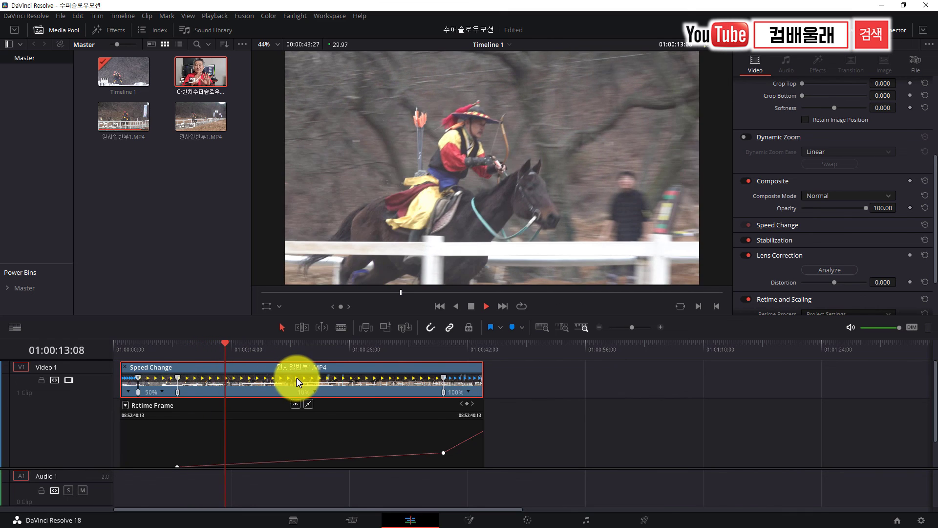
key(space)
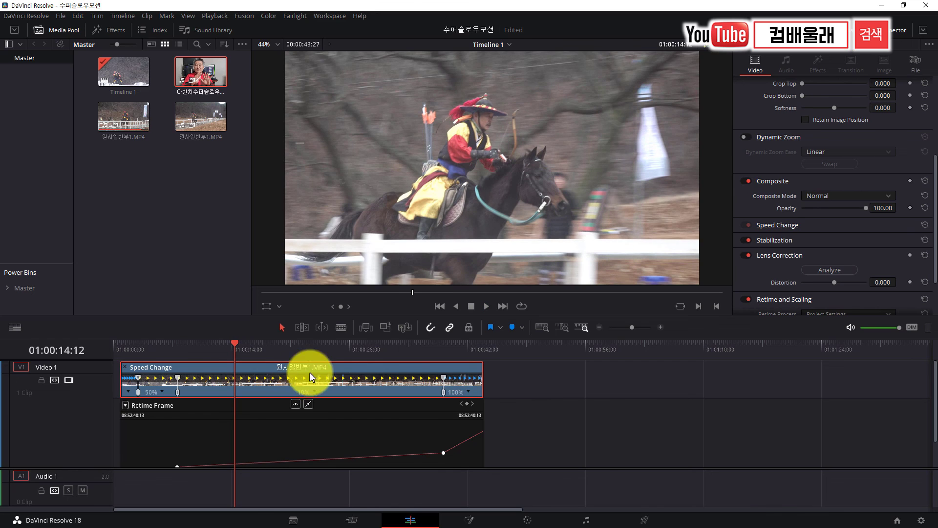
Step: Set the clip's Retime Process to Optical Flow and its Motion Estimation to Standard Better
scroll(805, 280, down, 3)
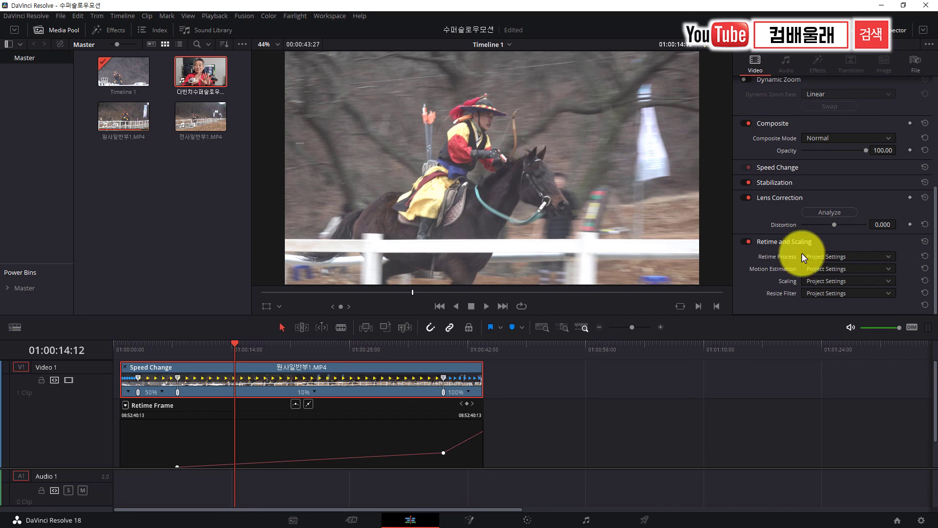
click(890, 258)
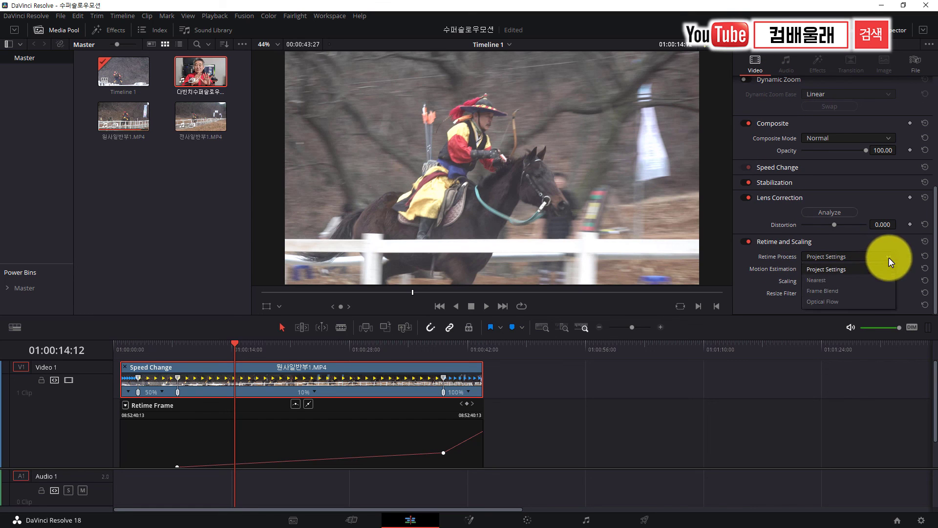
click(831, 301)
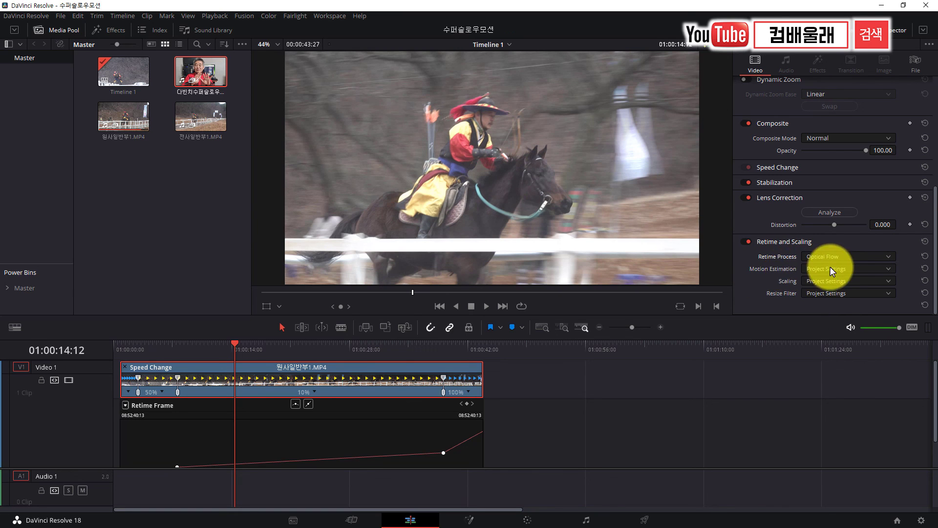
click(832, 269)
click(833, 303)
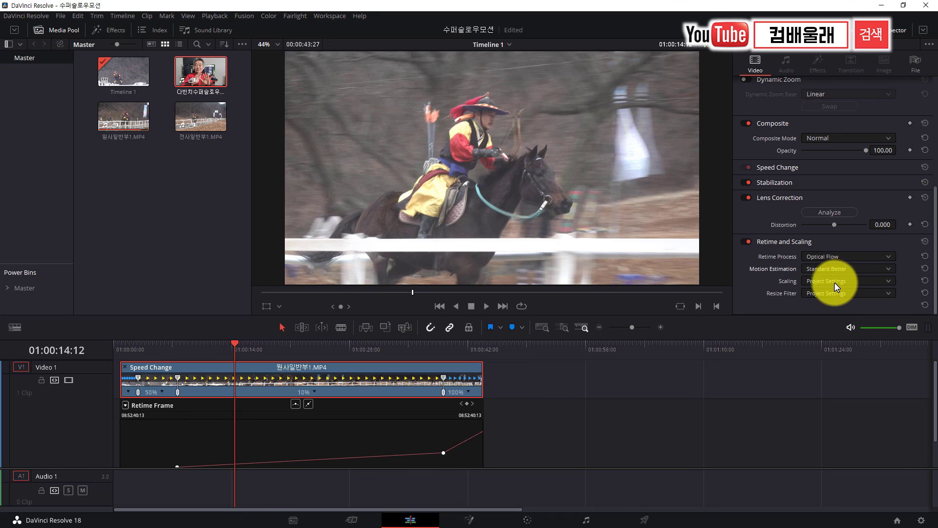
Step: Set the clip's Scaling to Stretch and play part of the 10% segment
click(831, 283)
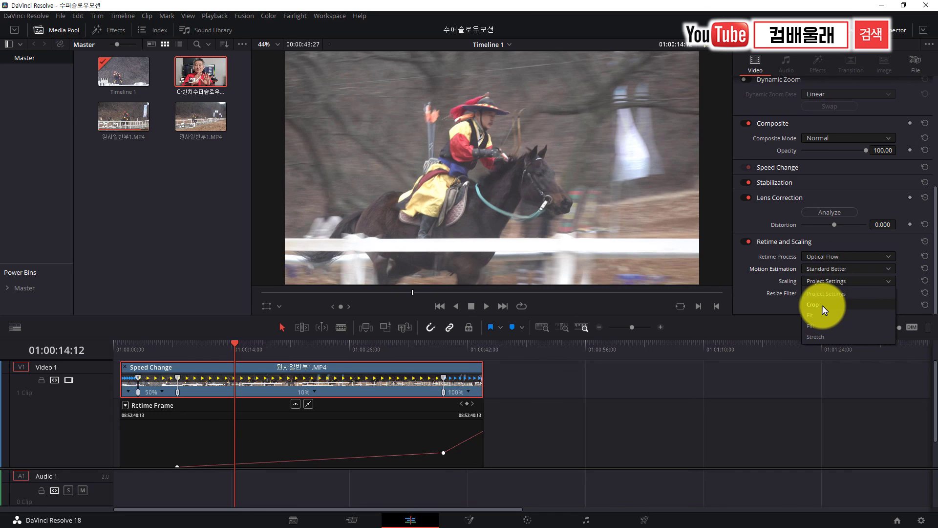
click(824, 337)
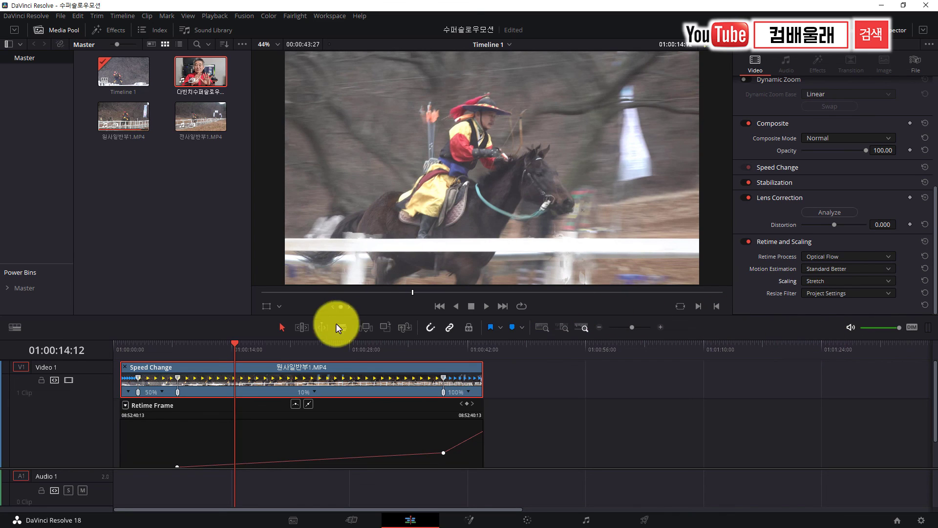
key(space)
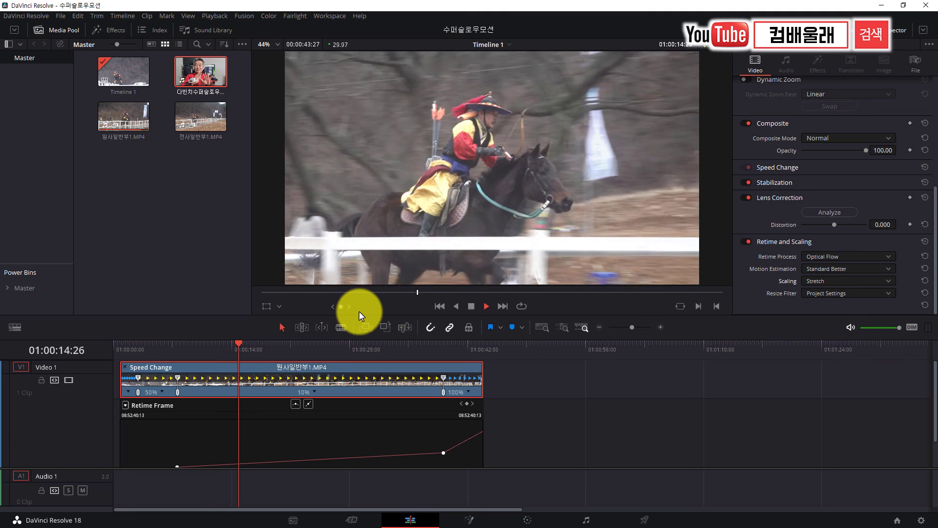
key(space)
Step: Try the Smoother resize filter on the clip and play part of the 10% segment
click(887, 293)
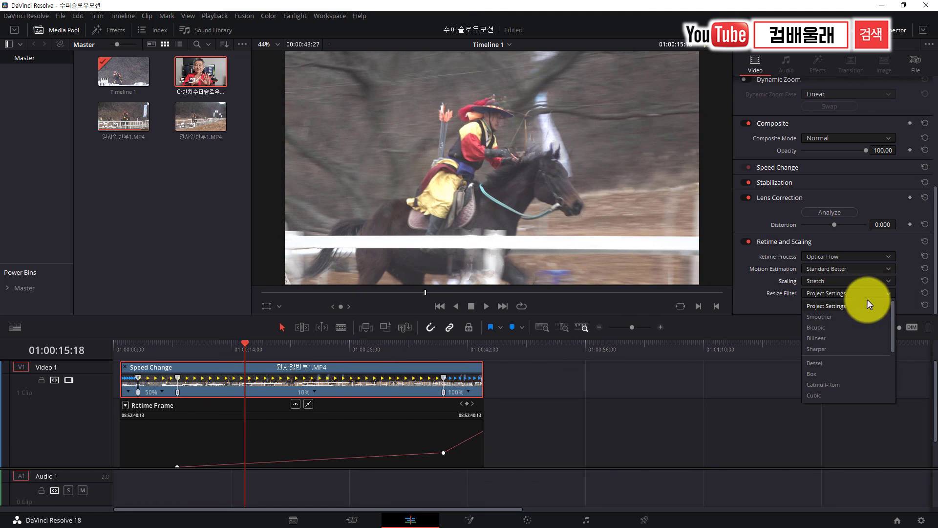
click(825, 317)
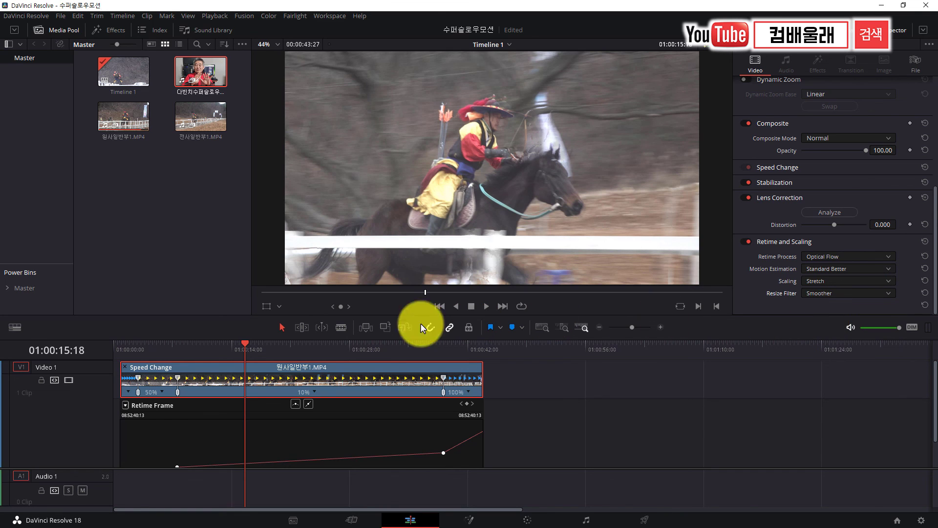
key(space)
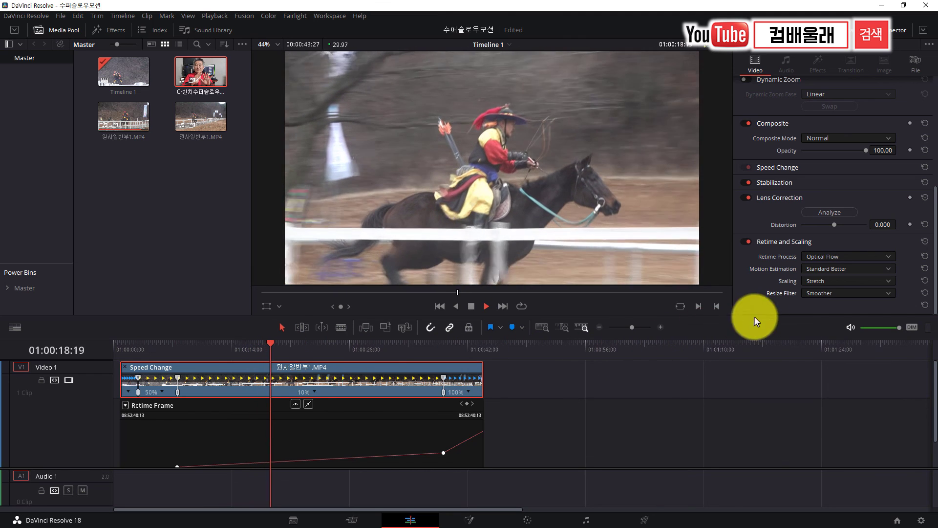
key(space)
Step: Return the clip's resize filter to Project Settings and play more of the 10% segment
click(889, 295)
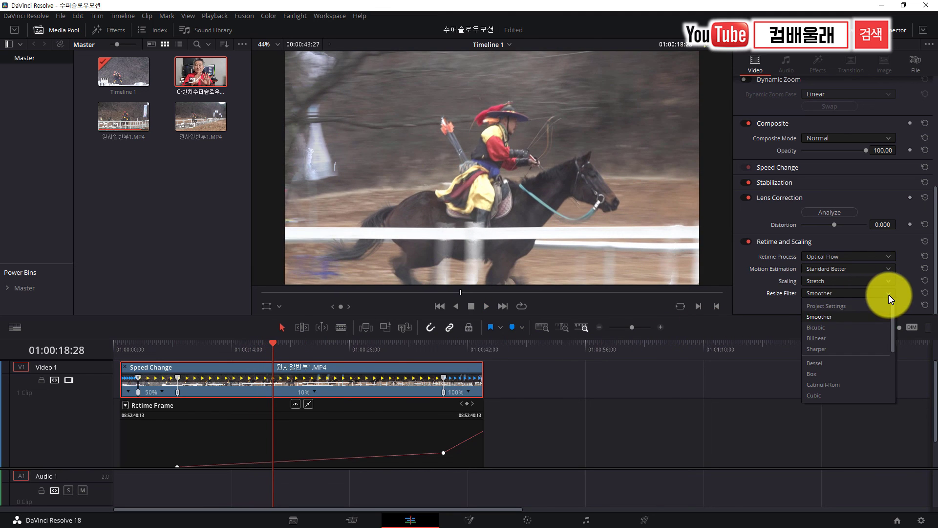
click(829, 307)
key(space)
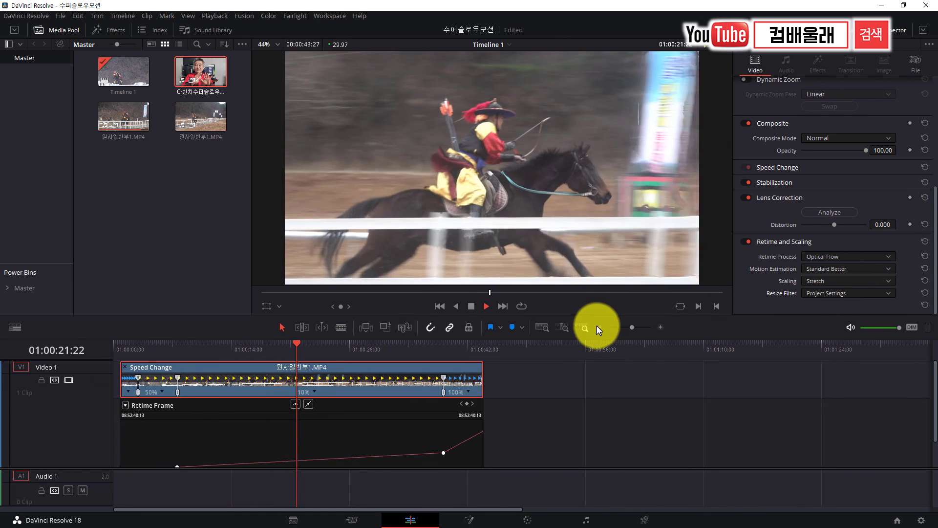
key(space)
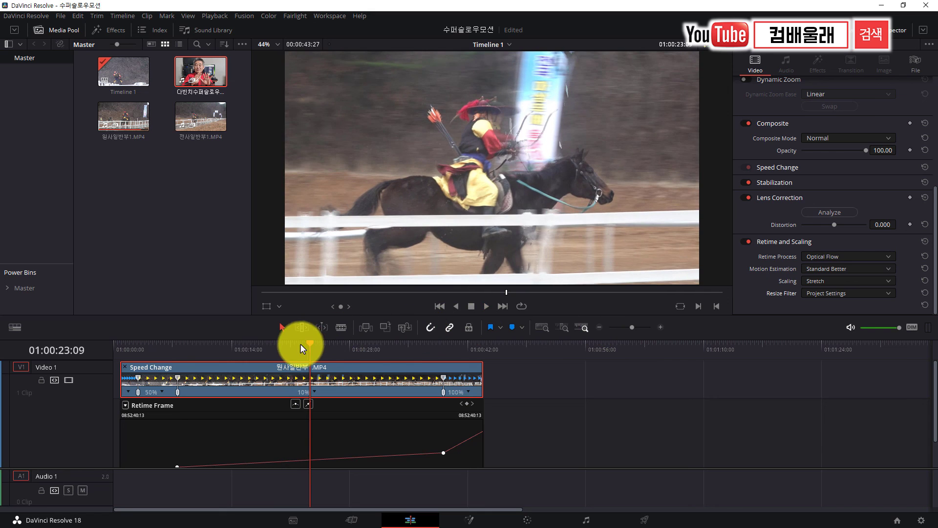
Step: Play the 원사일반부1.MP4 clip from its start to review the speed transitions across the segments
drag(307, 343, 123, 362)
key(space)
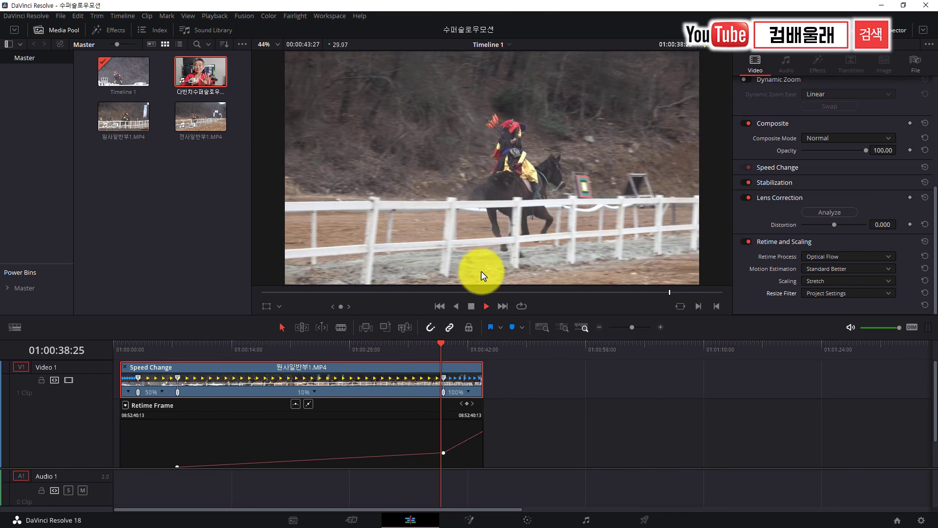
key(space)
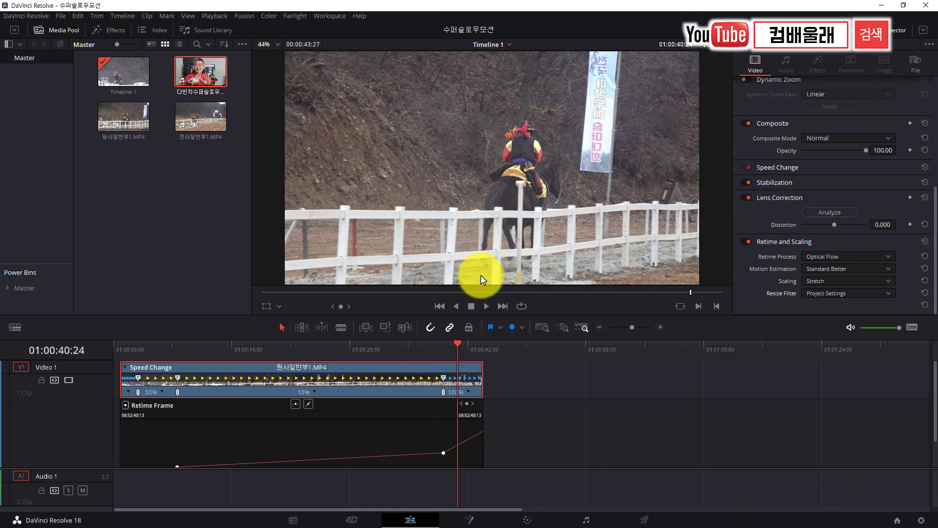
click(442, 345)
key(space)
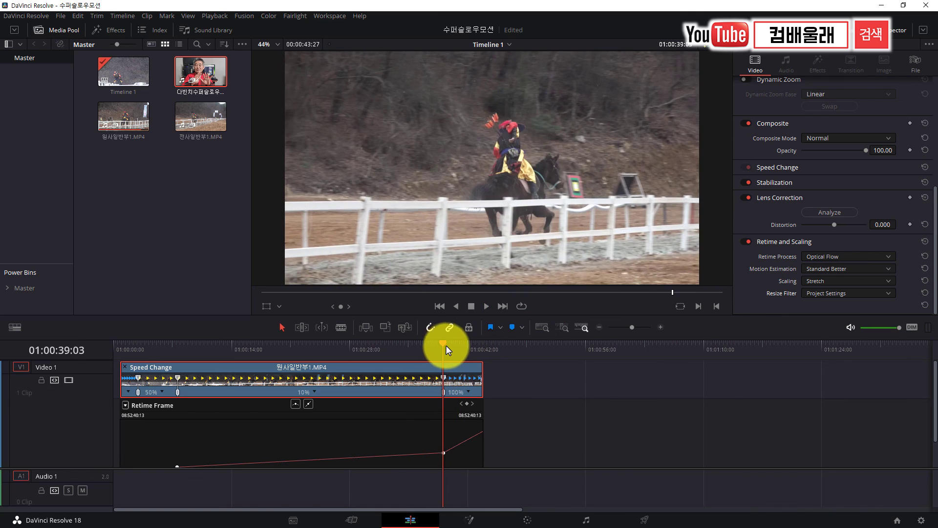
drag(453, 344, 123, 361)
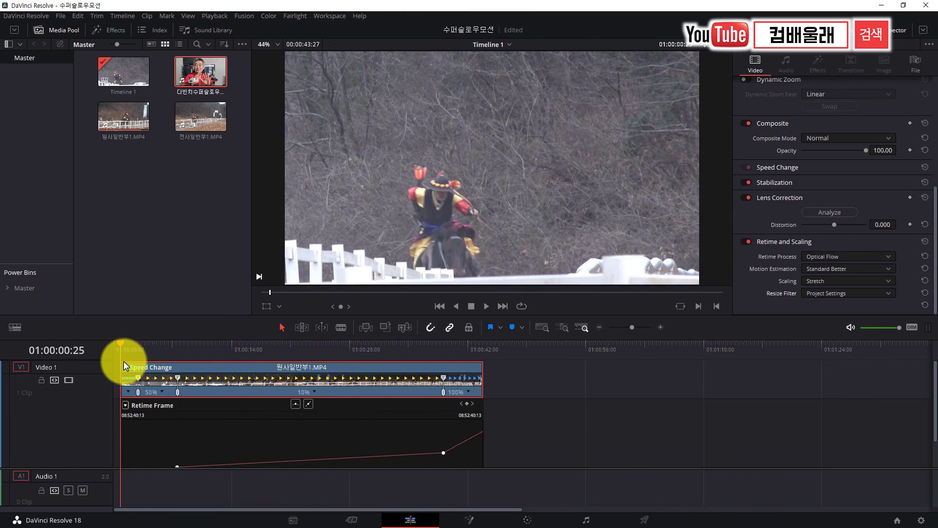
key(space)
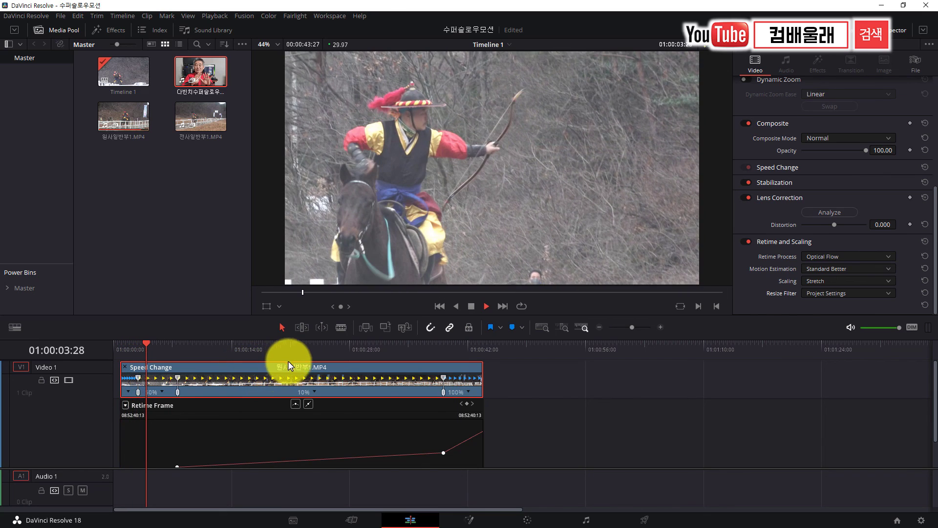
Step: Add a speed point at 01:00:31:27 in the 10% segment and set the speed of the segment after it to 200%
drag(180, 345, 382, 357)
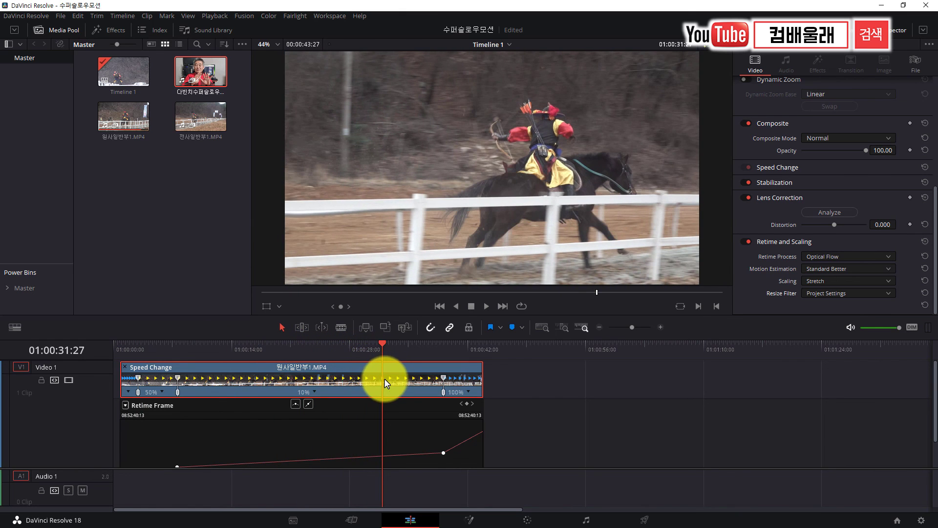
click(467, 403)
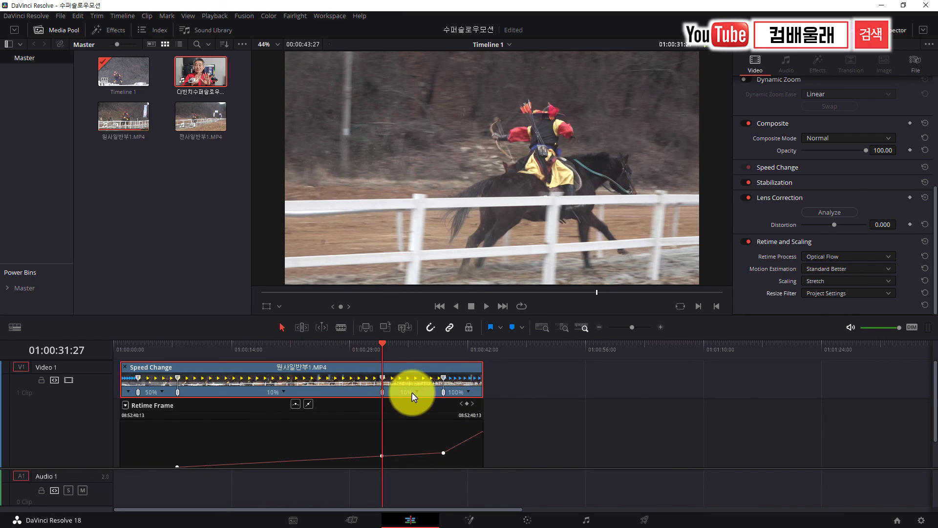
click(417, 392)
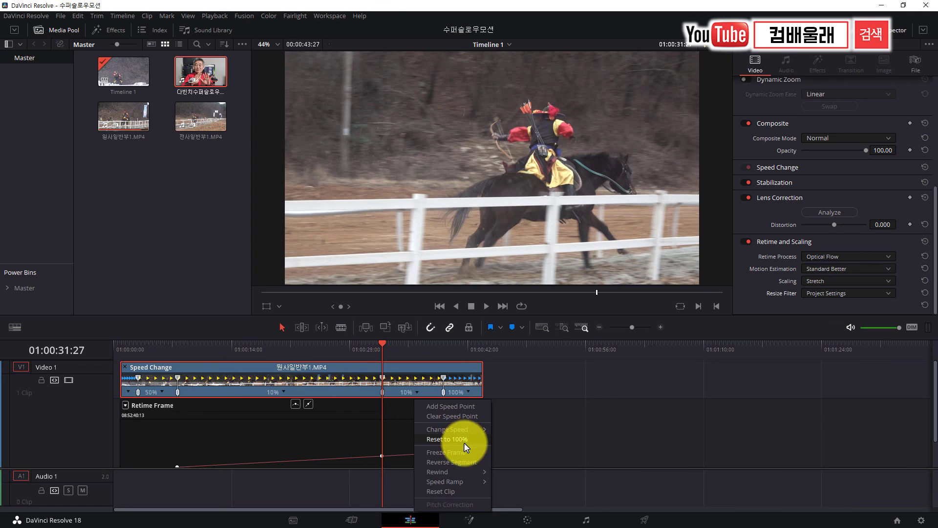
mouse_move(471, 430)
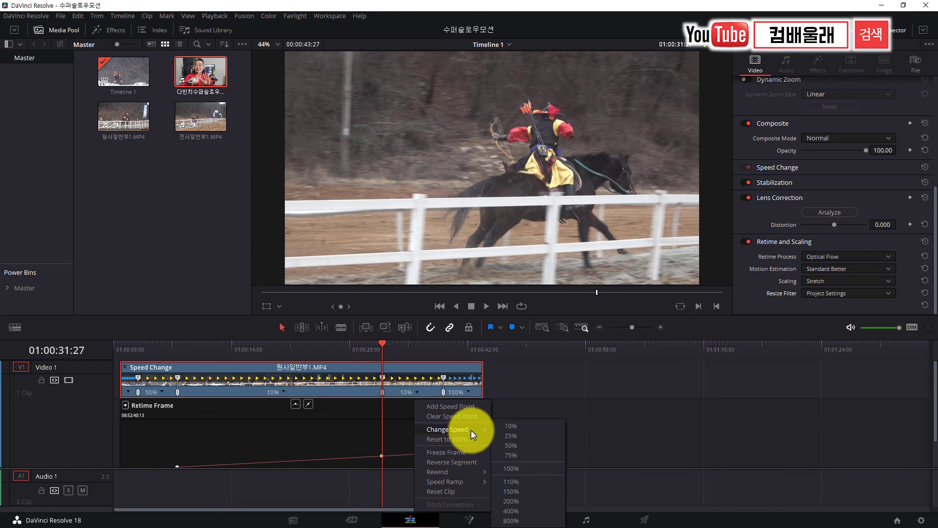
click(517, 501)
Step: Play the clip from 01:00:31:17 to about 01:00:33:12 to review the speed change across the 200% segment
drag(380, 344, 374, 346)
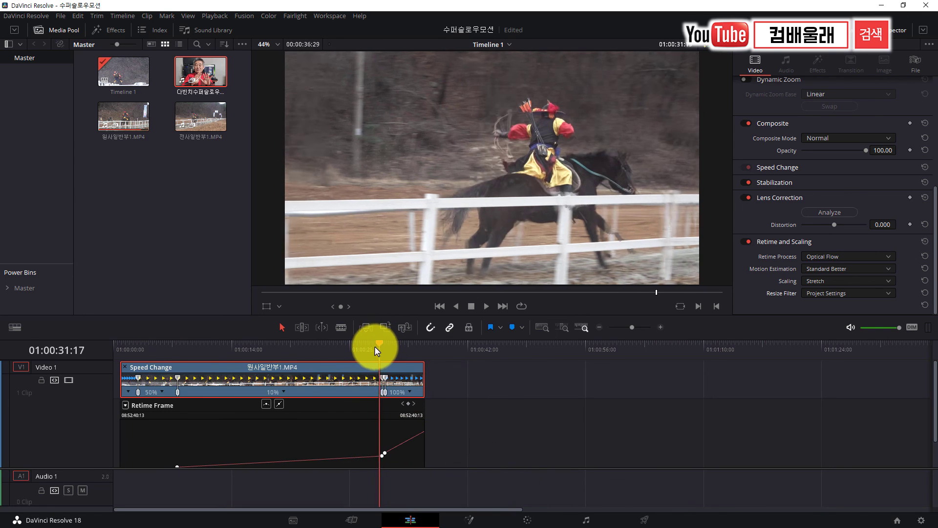
key(space)
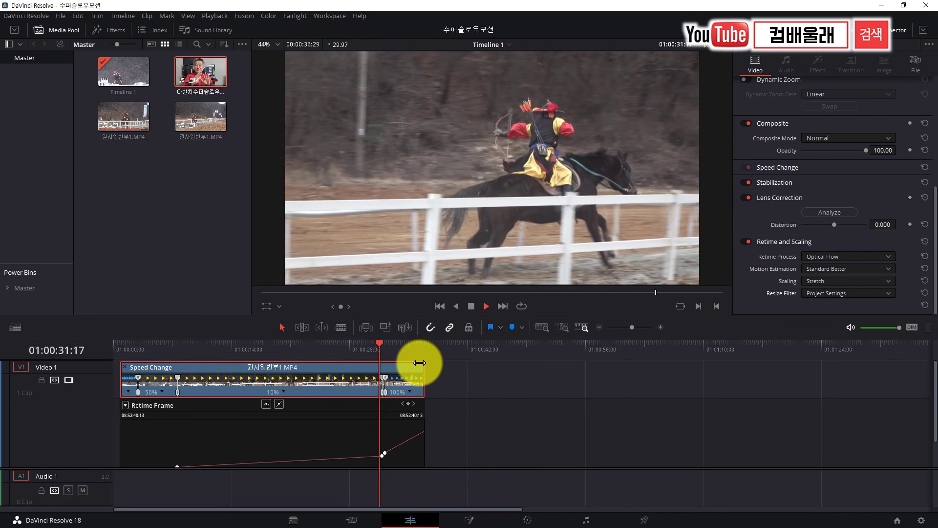
key(space)
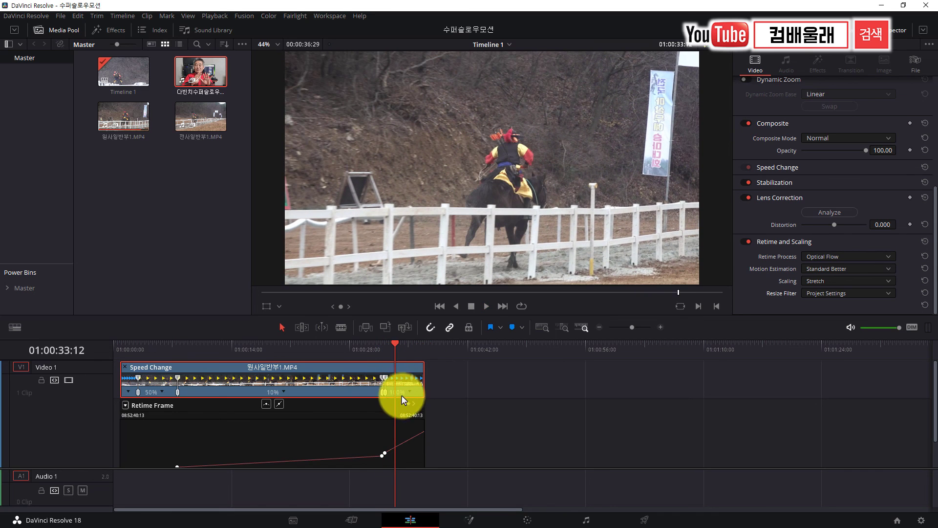
Step: Lengthen the short segment after 01:00:31:27 by shifting its end speed point later, and play the transition from 01:00:31:01
drag(385, 376, 376, 350)
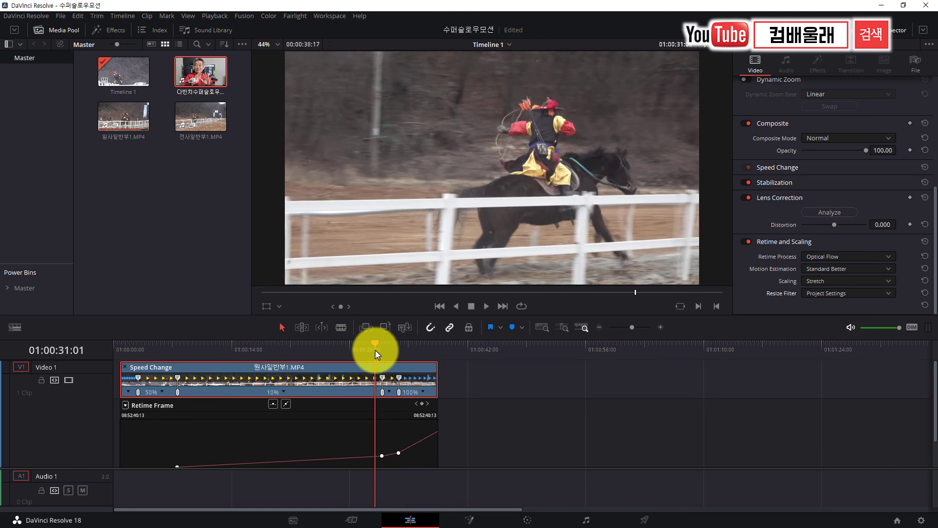
key(space)
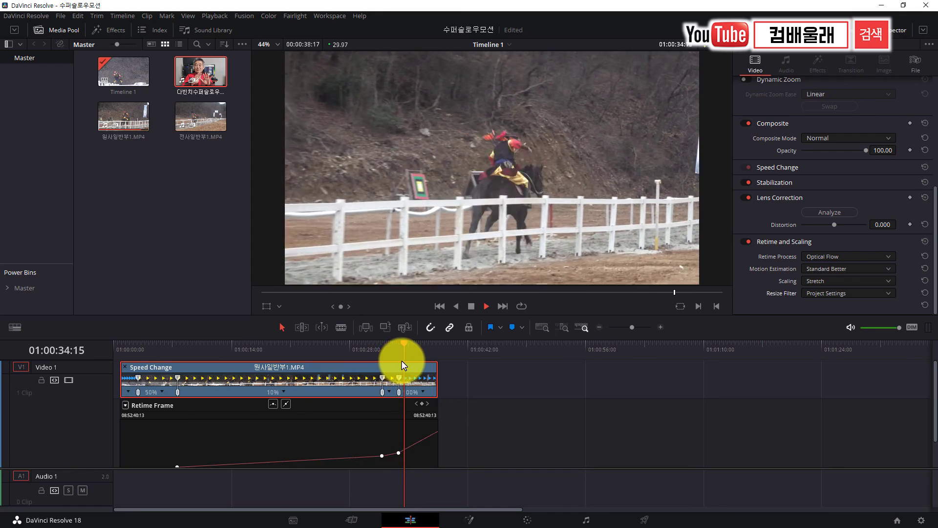
click(431, 349)
drag(433, 341, 265, 363)
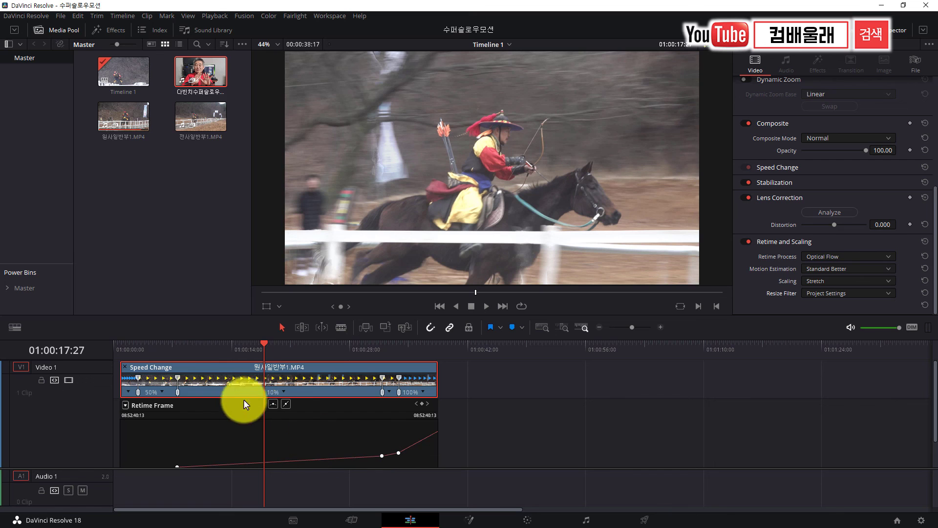
Step: Play the clip from 01:00:02:24 to about 01:00:06:06 to review the transition from the 150% segment into the 50% segment
mouse_move(139, 362)
mouse_down()
mouse_move(124, 365)
mouse_move(136, 364)
mouse_up()
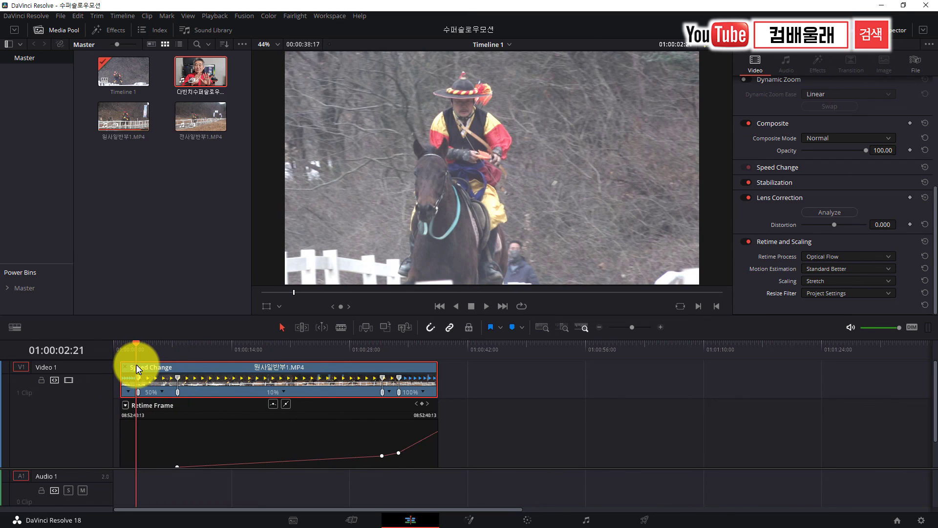
scroll(190, 392, up, 3)
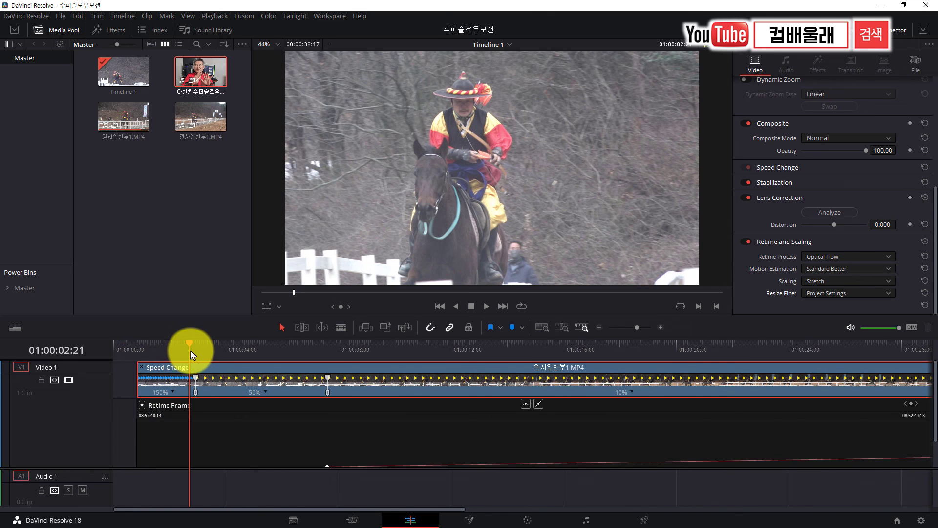
drag(204, 345, 191, 383)
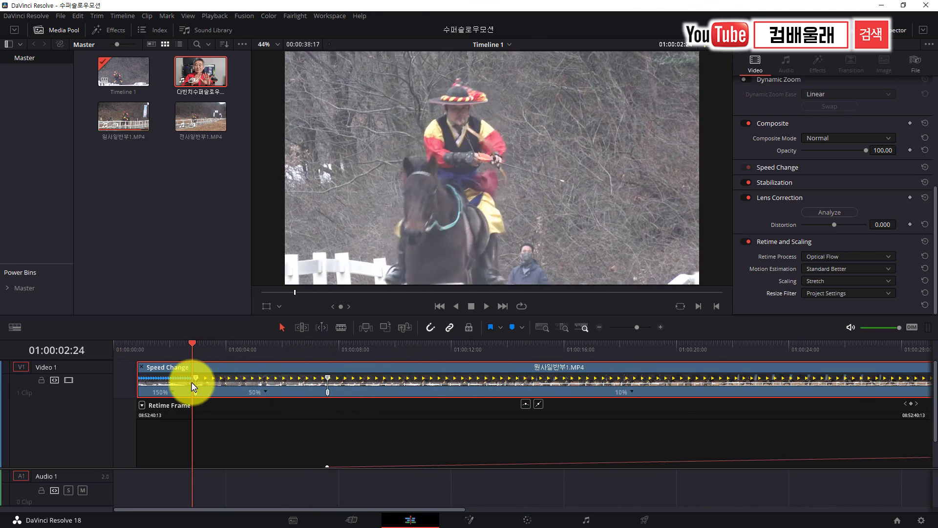
key(space)
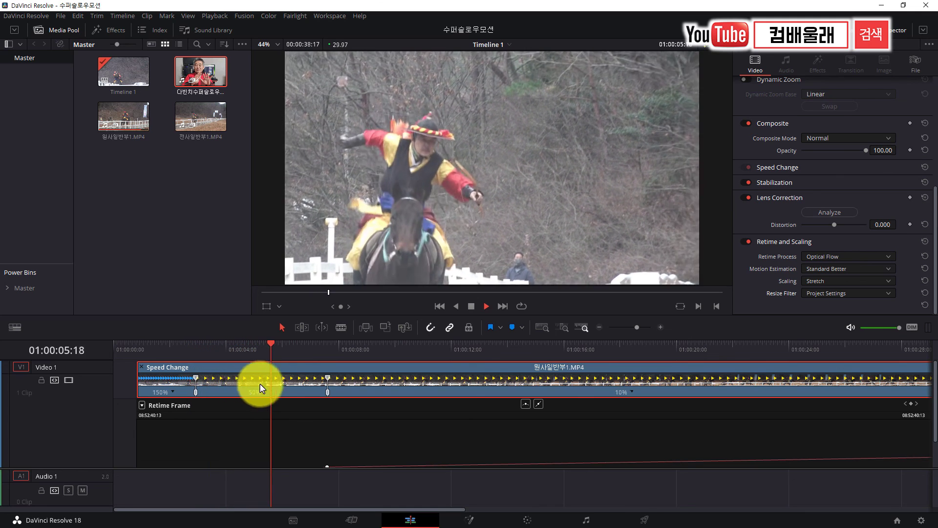
key(space)
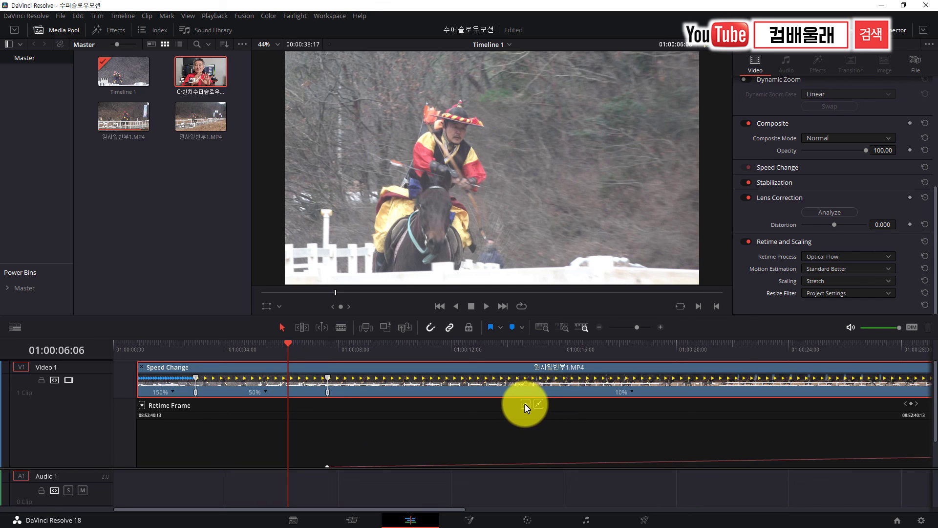
Step: Try smoothing the Retime Frame curve at the speed point between the 50% and 10% segments and extend its Bezier handles
scroll(524, 403, down, 1)
drag(327, 437, 329, 436)
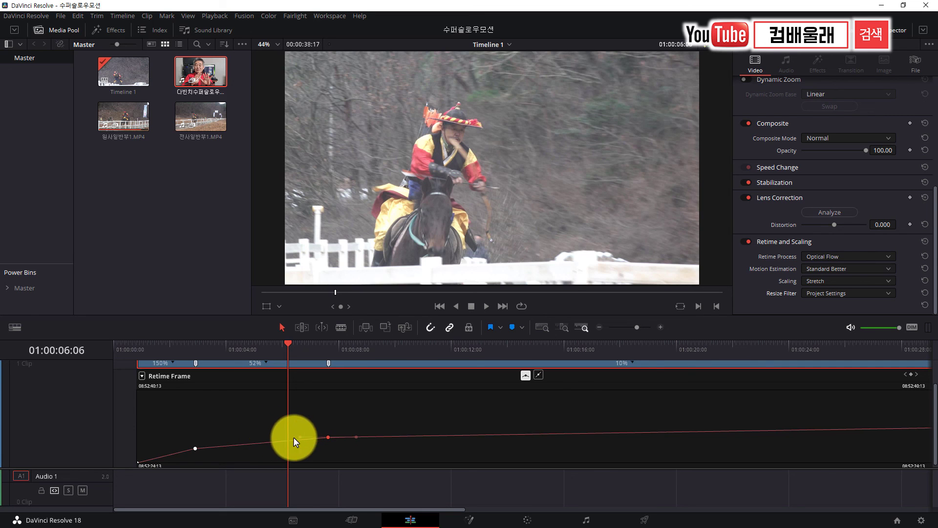
drag(300, 438, 273, 455)
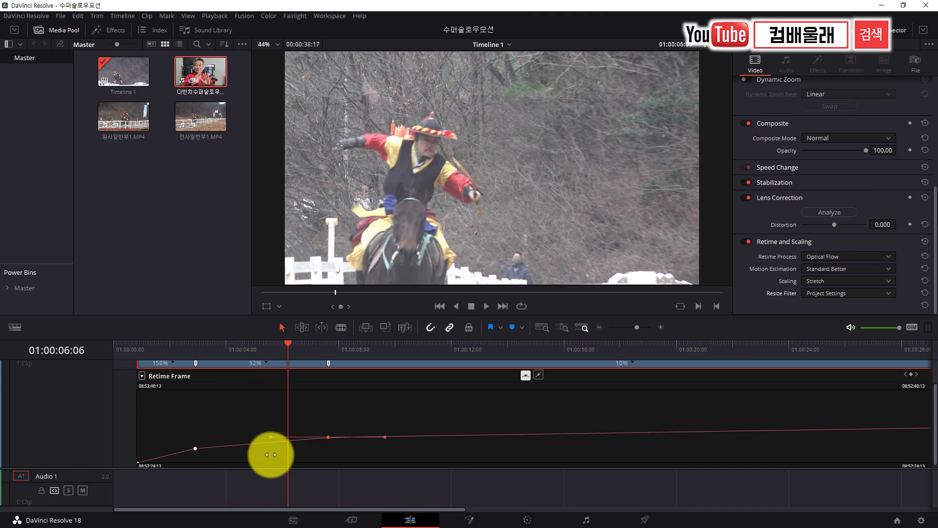
Step: Smooth and raise the first Retime Frame curve point to give 372% before it, and lower the second to give Reverse -139%
click(194, 448)
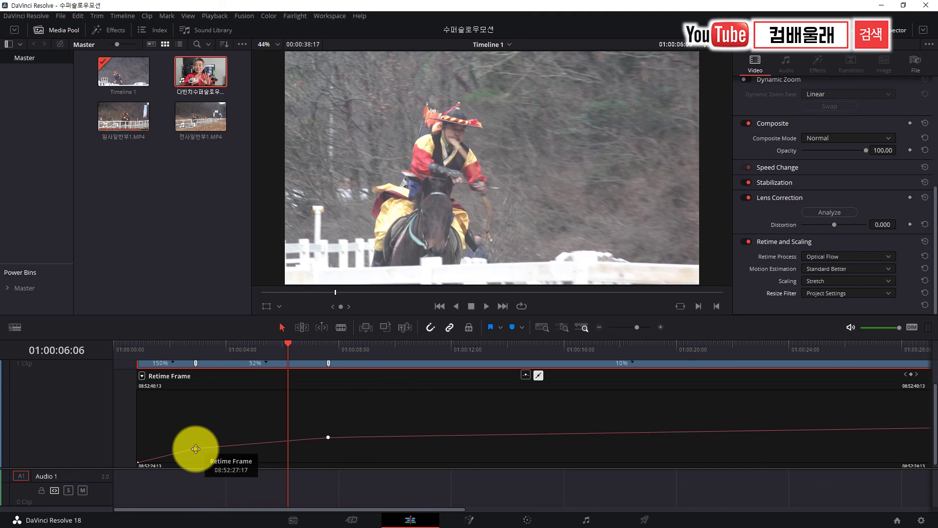
click(526, 375)
drag(195, 444, 236, 421)
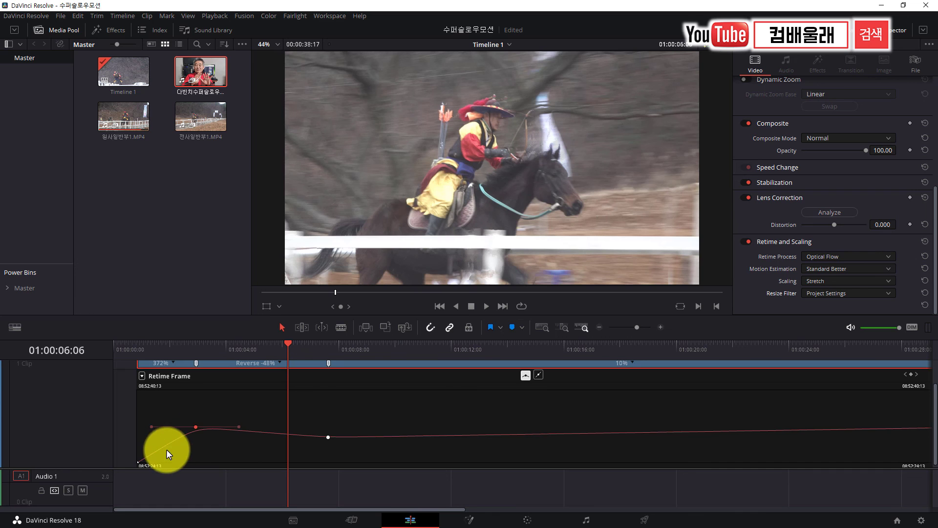
drag(328, 436, 325, 456)
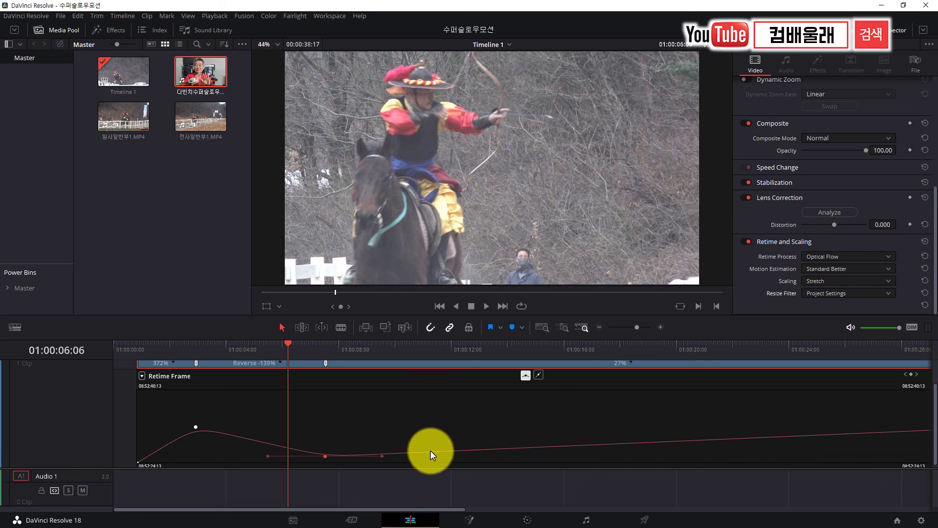
Step: Add a Retime Frame point at 01:00:10:29, raise it so the segment before it runs at 190%, and make it linear
click(422, 345)
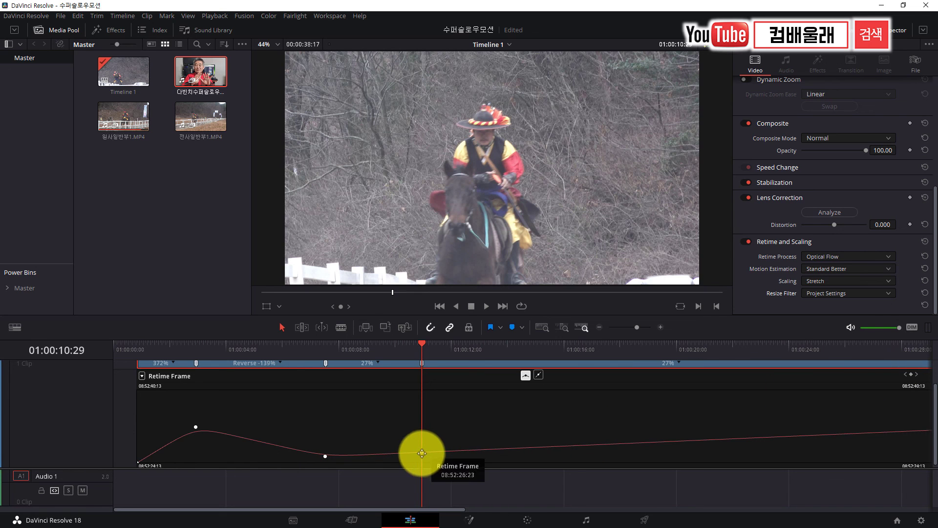
drag(422, 452, 471, 425)
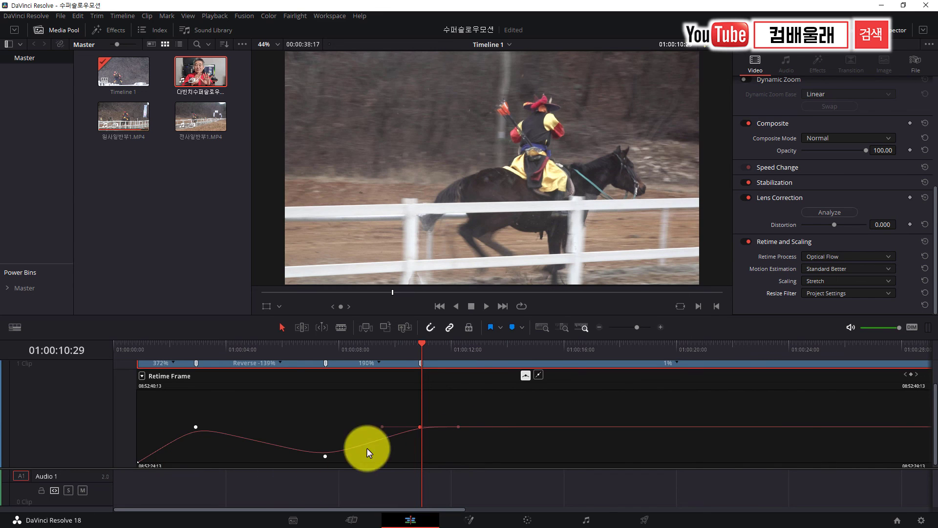
click(539, 374)
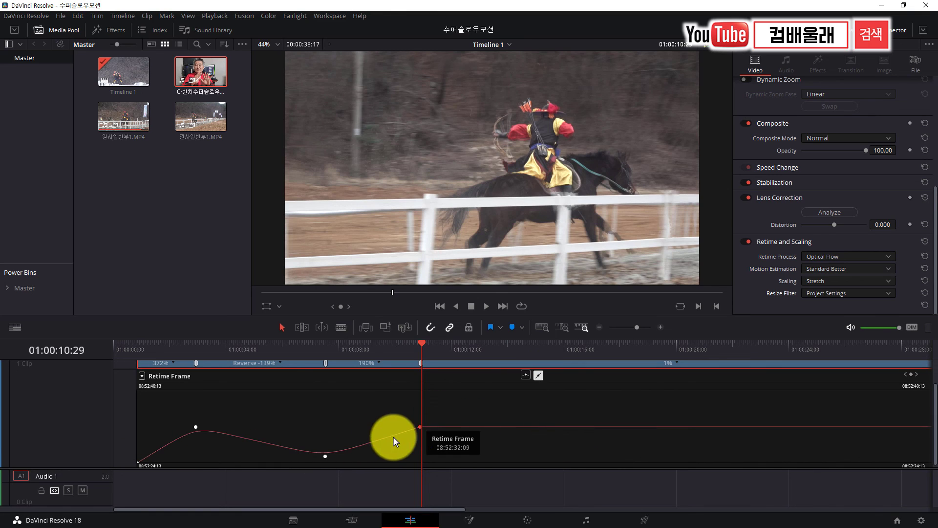
Step: Add another Retime Frame point at 01:00:12:09 and lower it to create a reverse segment before it
drag(420, 429, 460, 375)
click(911, 374)
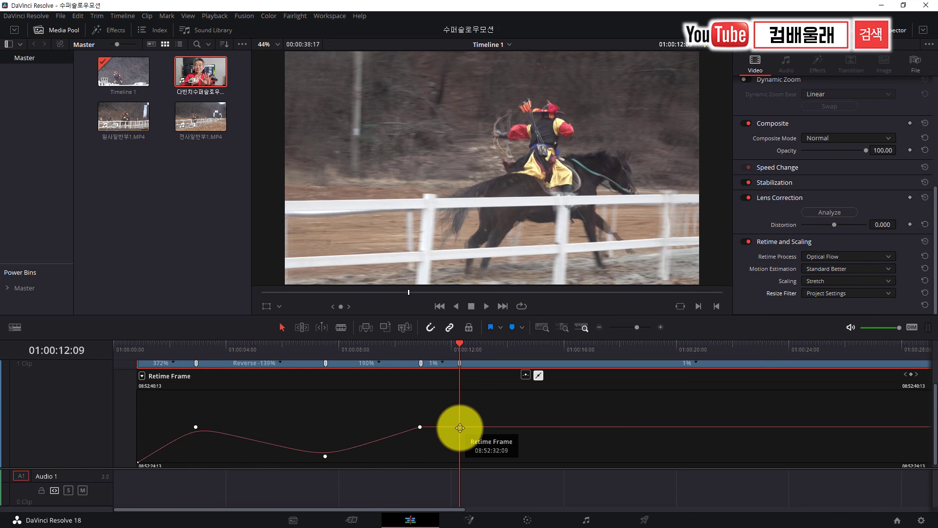
drag(460, 428, 455, 461)
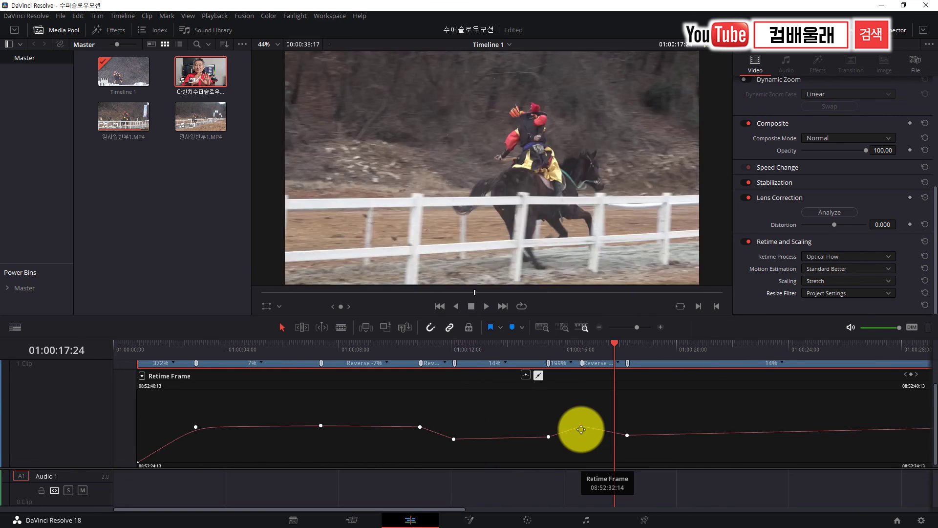
Step: Lower the Retime Frame point near 01:00:17 to give 136% after it, and raise the preceding point to give 131% before it
drag(580, 430, 587, 402)
click(569, 345)
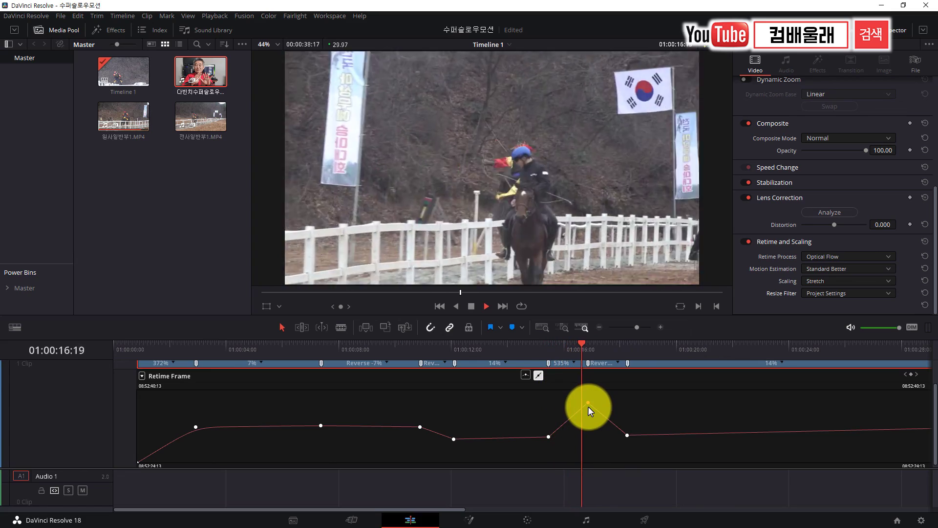
drag(593, 404, 591, 444)
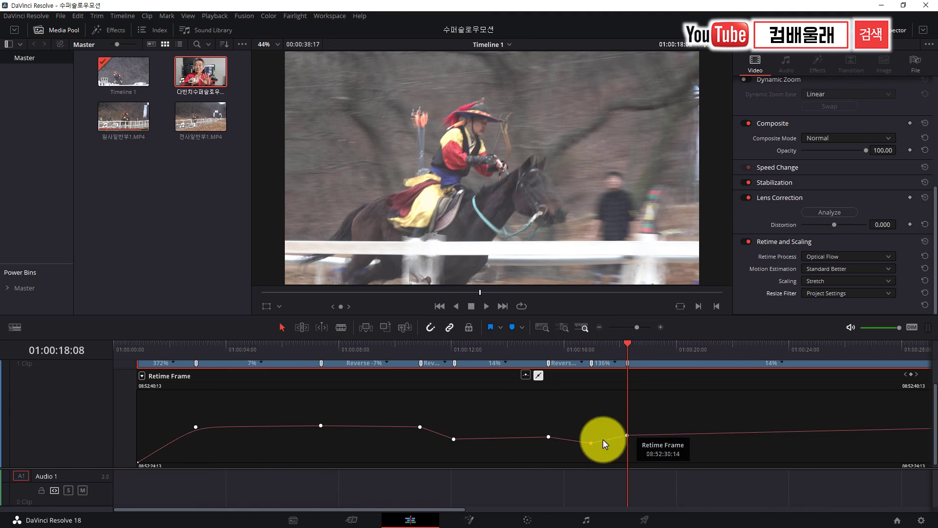
drag(591, 444, 593, 421)
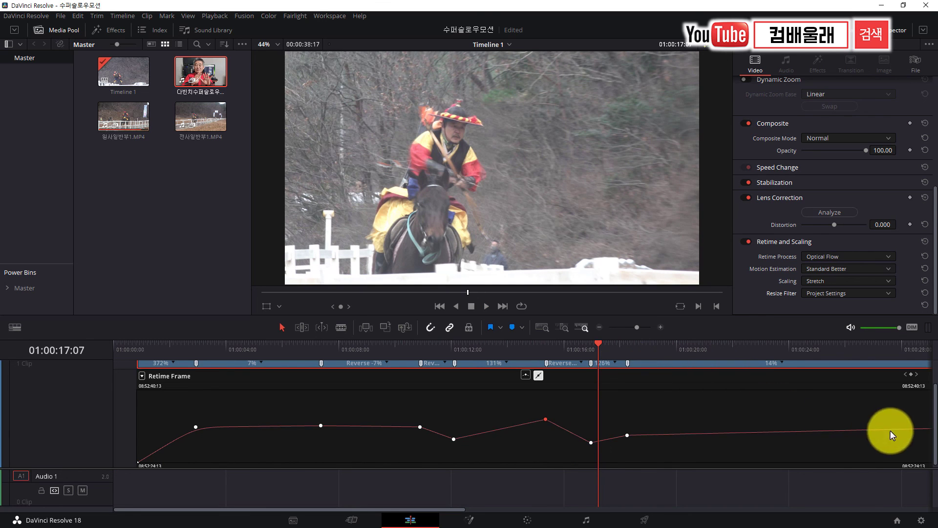
Step: Show the whole clip with its Retime Frame curve and play from about 01:00:15 to review the reshaped speed changes
scroll(934, 416, up, 2)
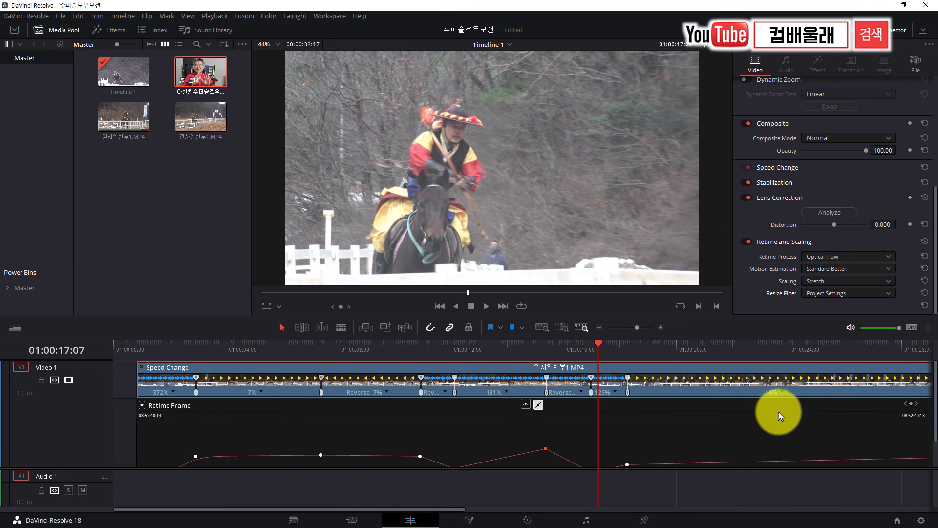
key(ctrl+minus)
click(235, 365)
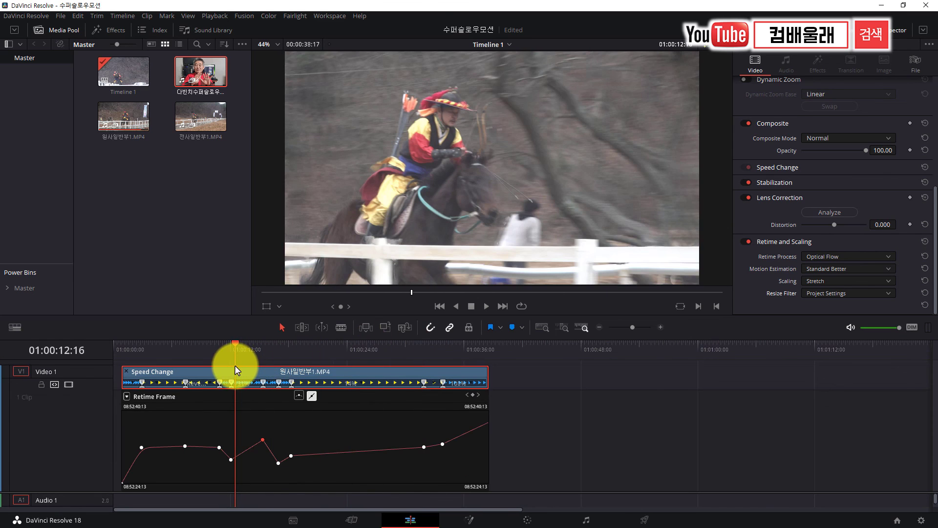
click(260, 360)
key(space)
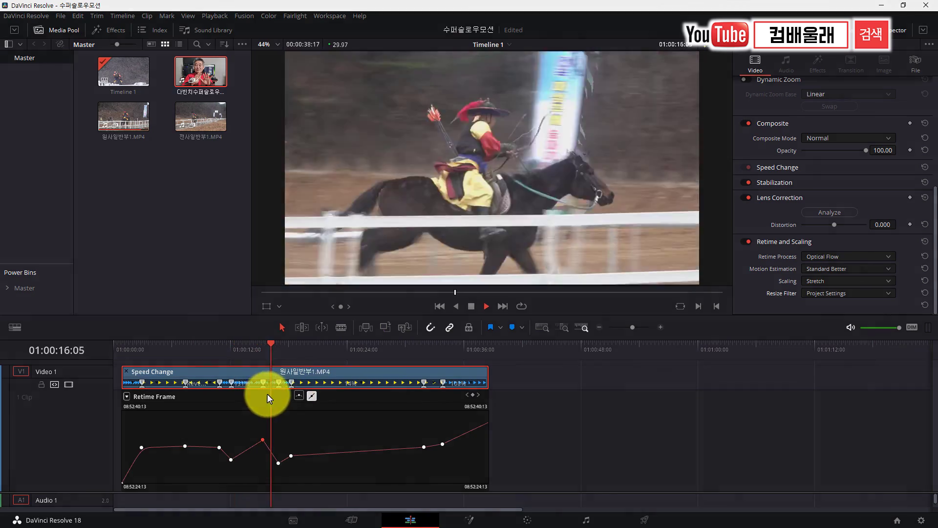